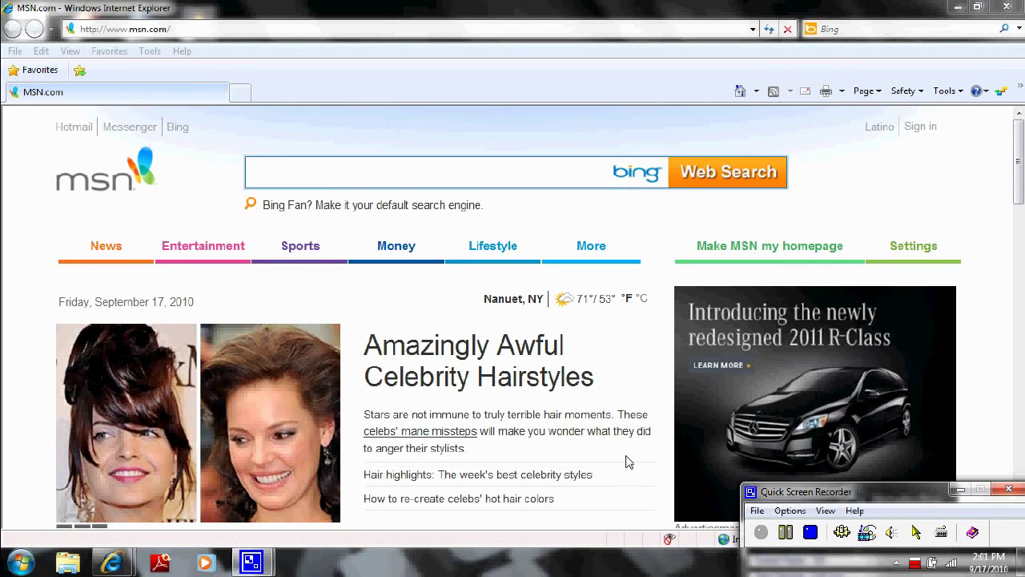
Search the web for "hyg star datadase" and open The HYG Database page from The Astronomy Nexus
left_click(298, 181)
type("h")
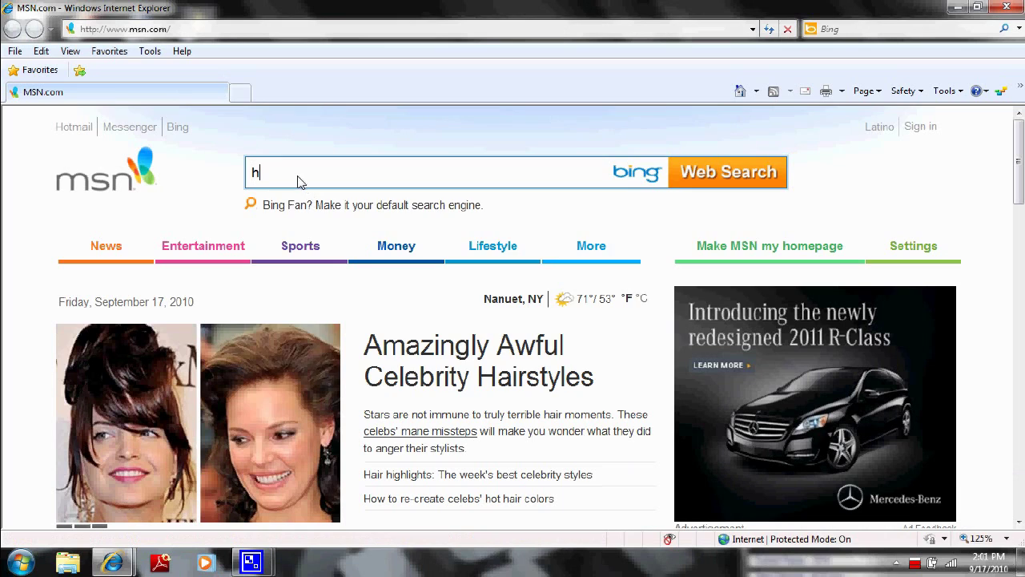
type("y")
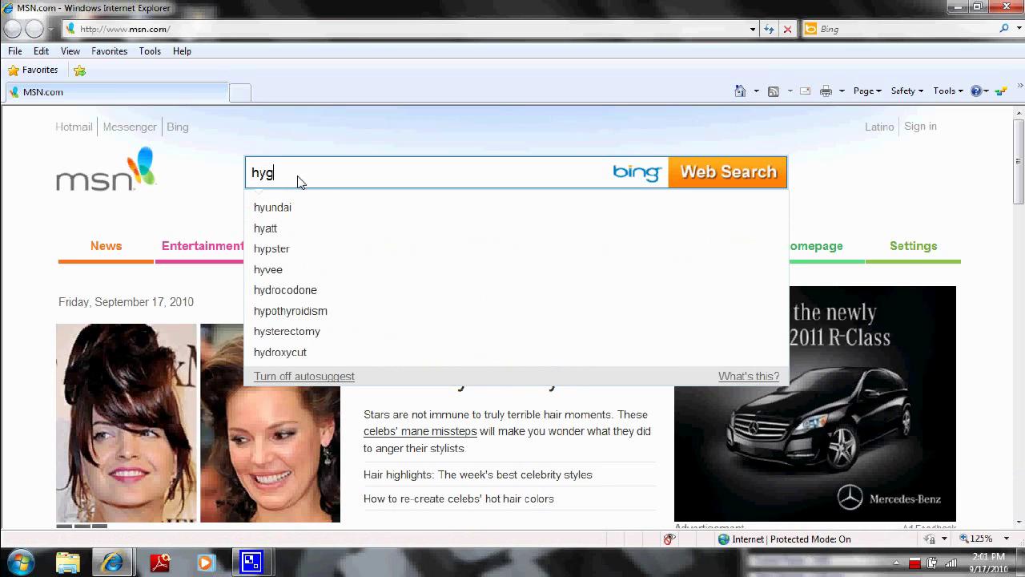
type("g ")
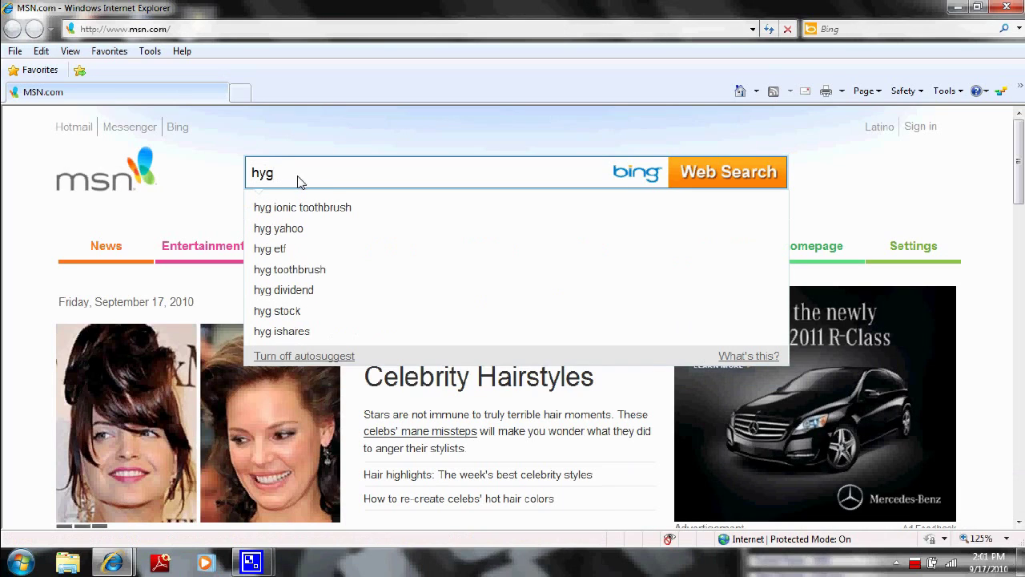
type("star d")
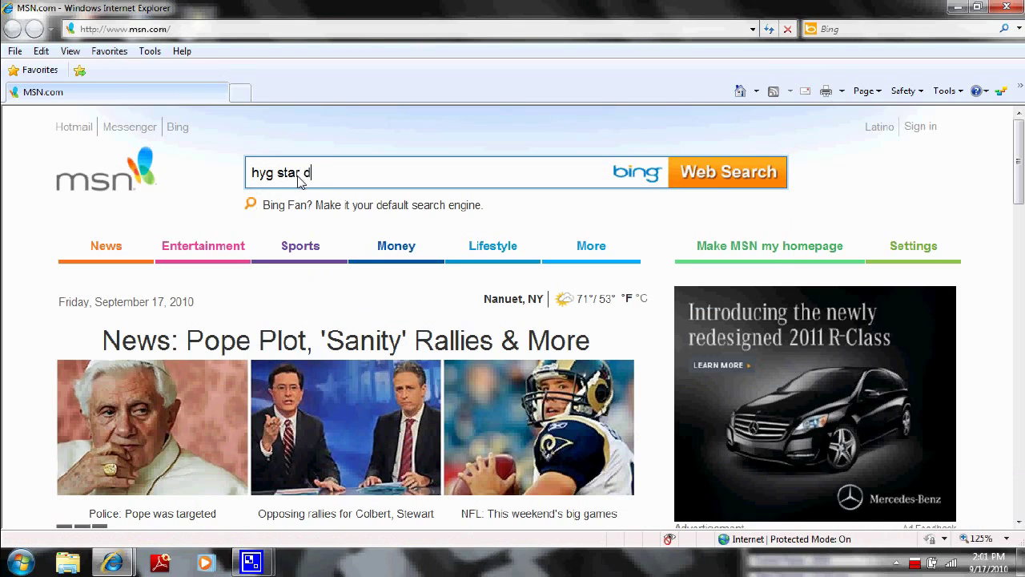
type("atadase")
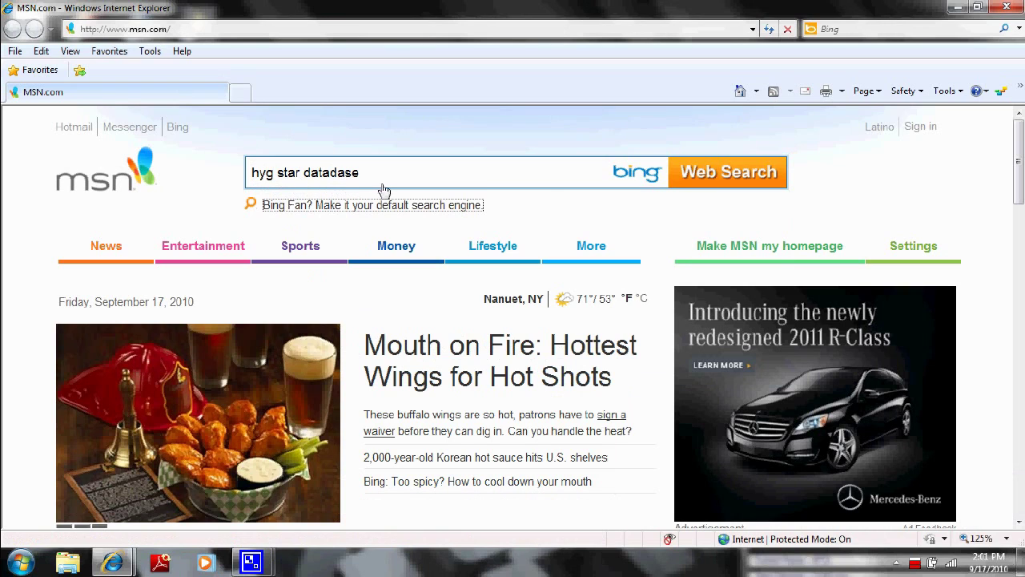
left_click(717, 176)
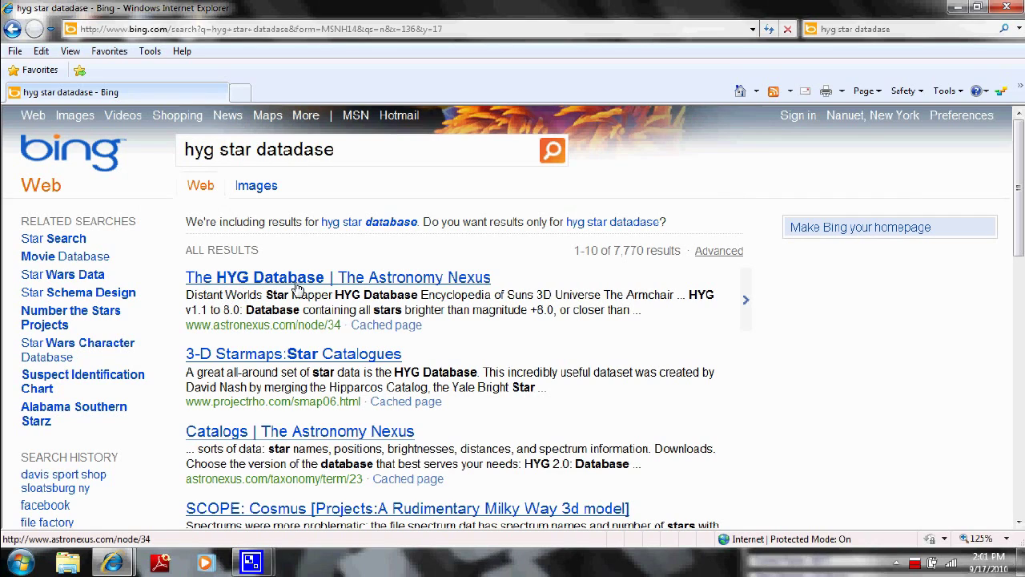
left_click(370, 278)
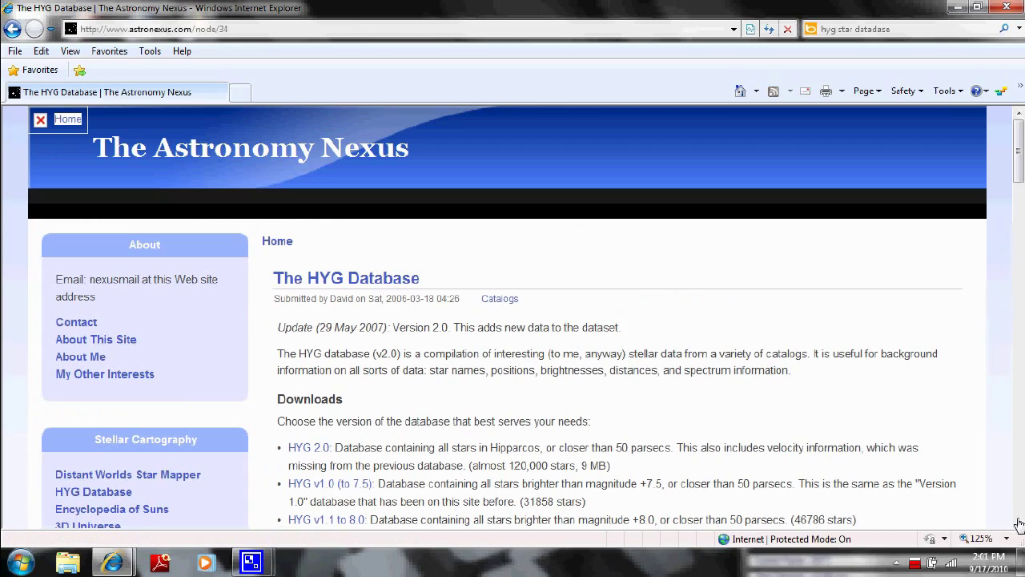
Download and open the HYG v1.0 (to 7.5) archive hyg.csv.zip, allowing Windows Explorer to show its contents
scroll(1019, 525, "down", 3)
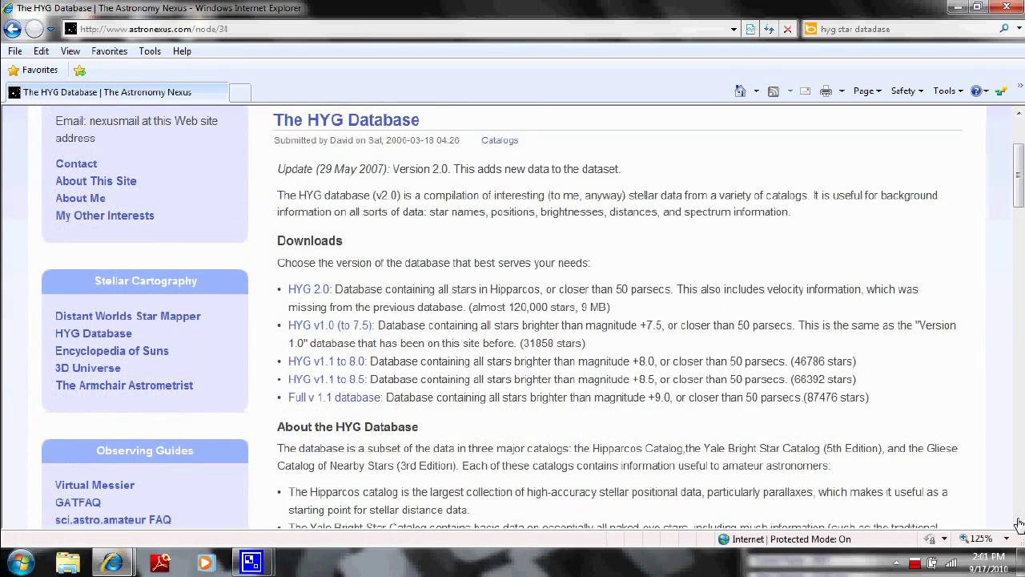
left_click(1019, 525)
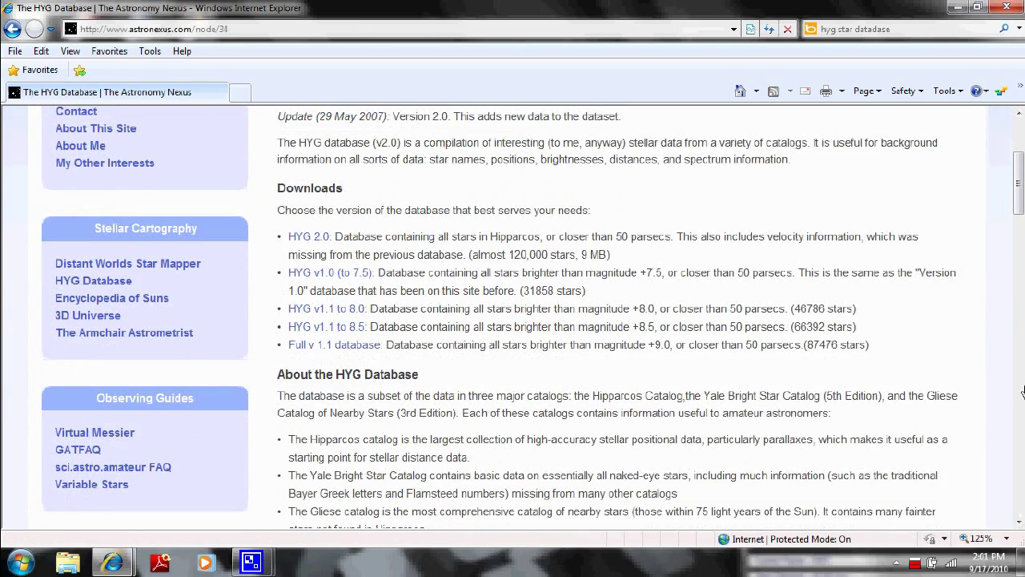
left_click_drag(1019, 186, 1020, 222)
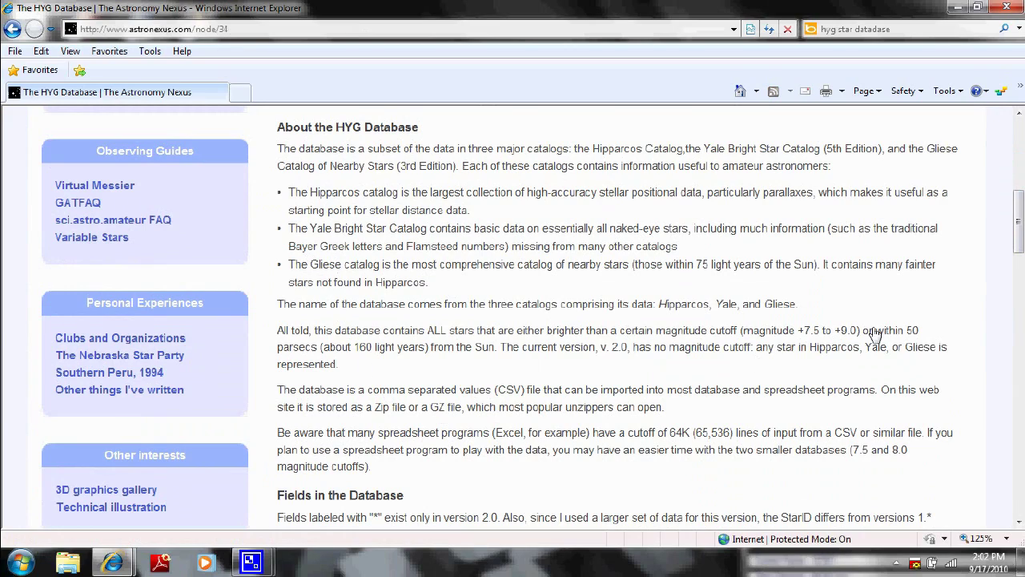
left_click_drag(1019, 231, 1020, 296)
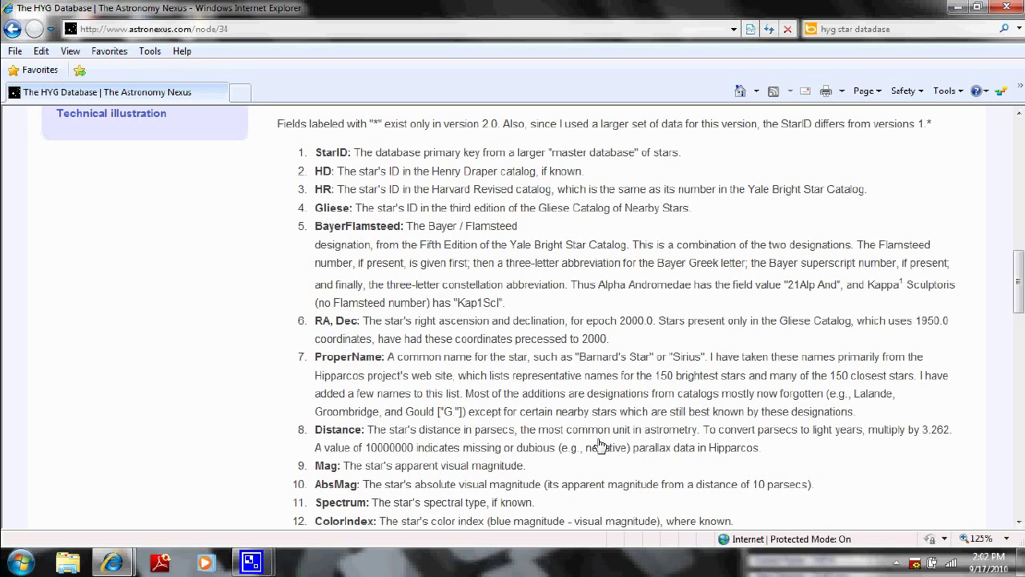
left_click_drag(1019, 275, 1017, 172)
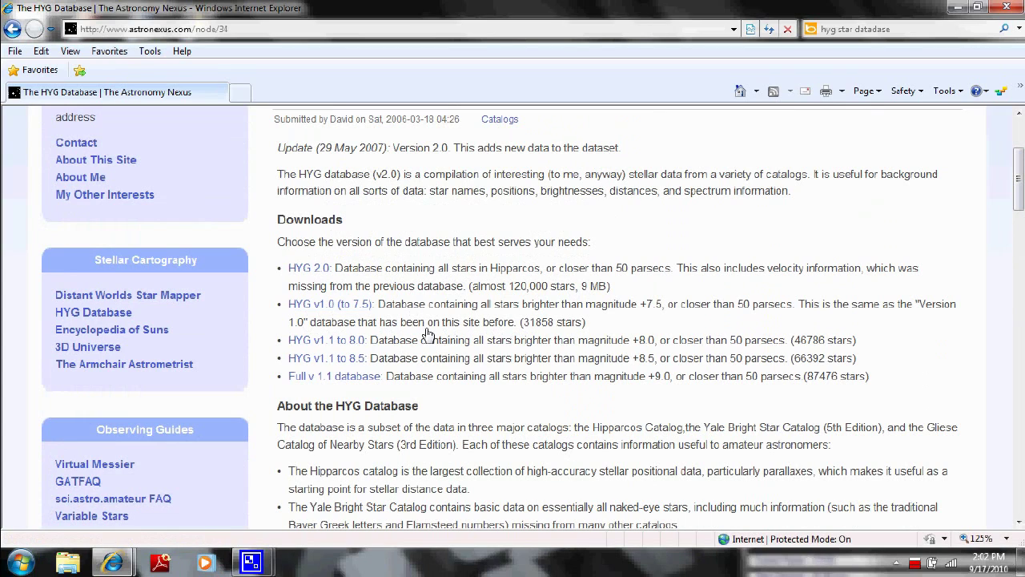
left_click(325, 310)
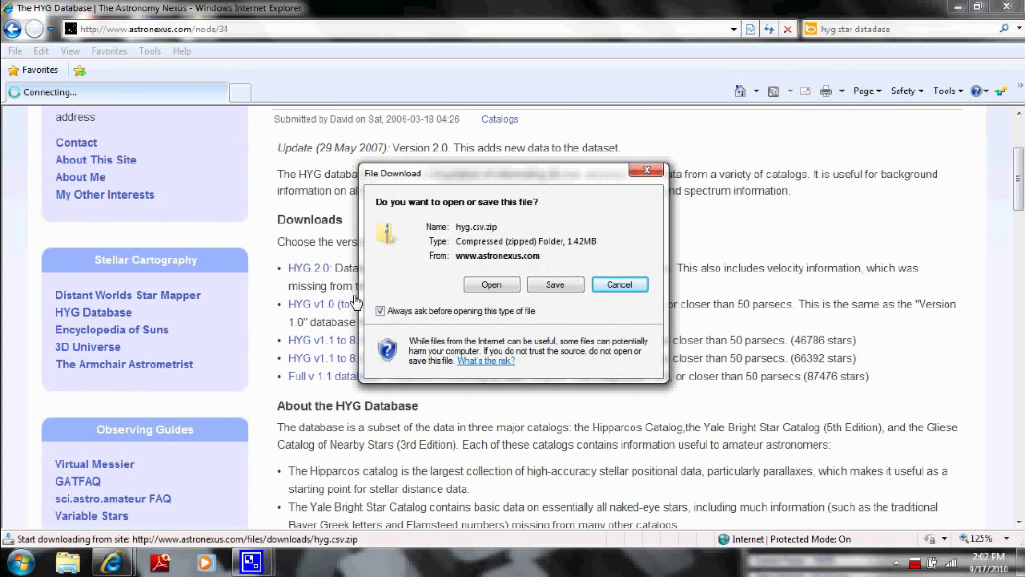
left_click(492, 285)
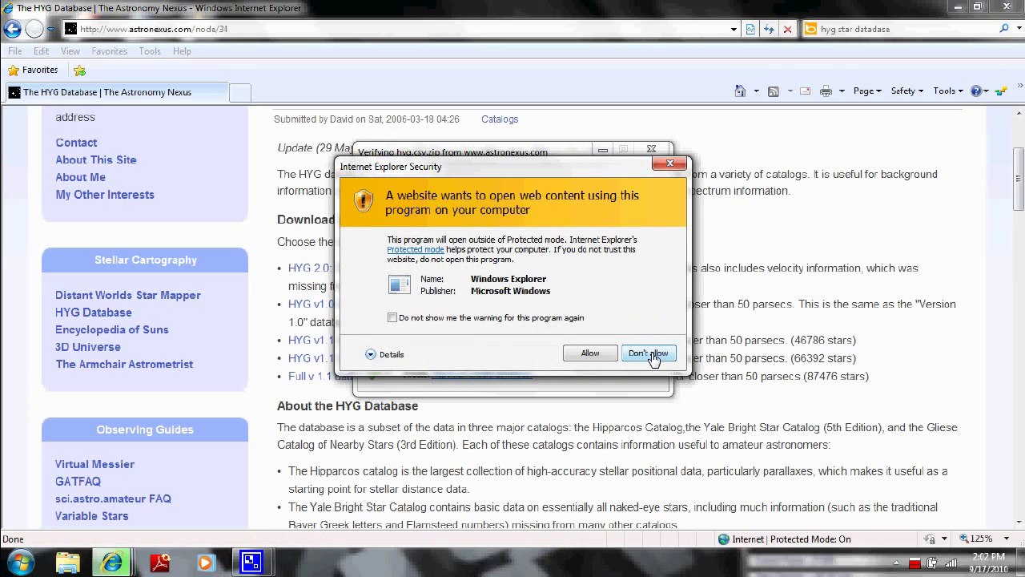
left_click(598, 360)
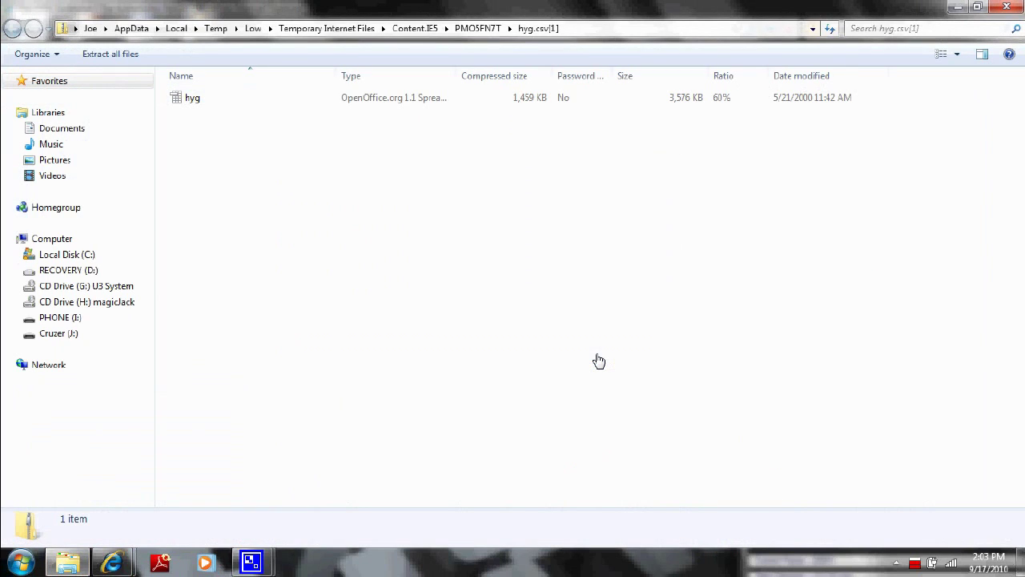
Open the hyg file as a comma-separated spreadsheet import and switch to editing a copy of the read-only document
left_click(359, 106)
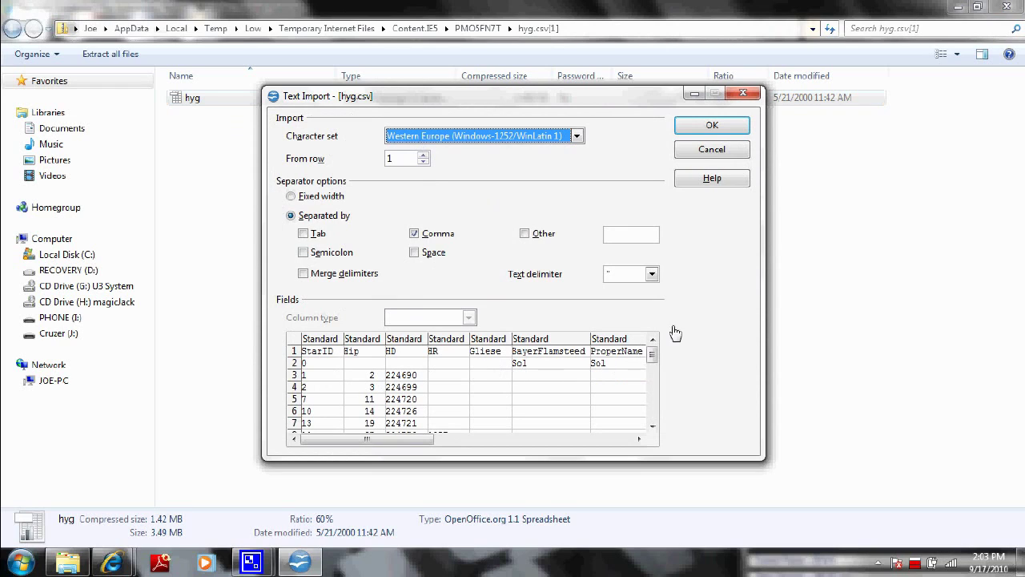
left_click(712, 127)
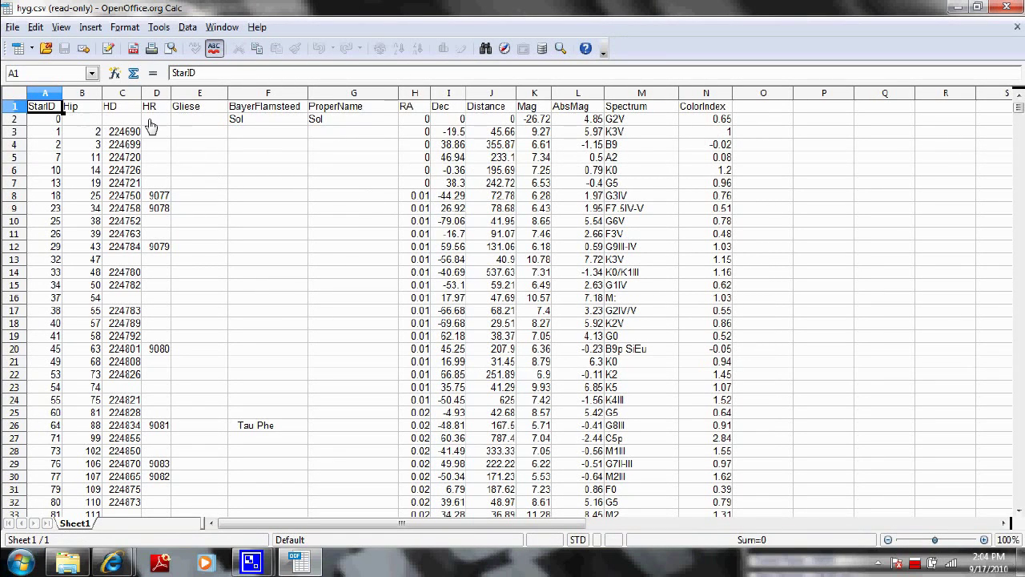
left_click(337, 97)
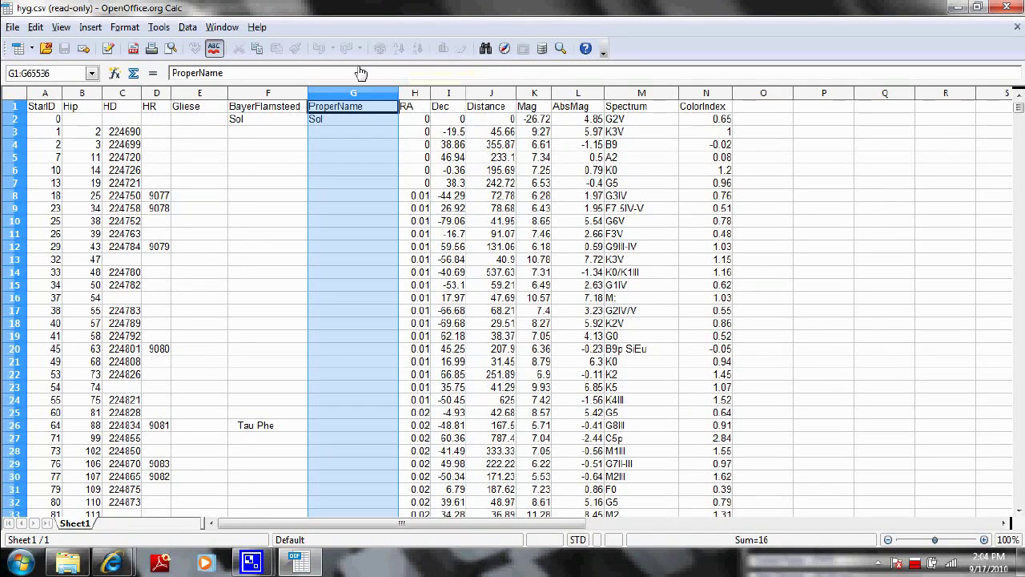
left_click(109, 54)
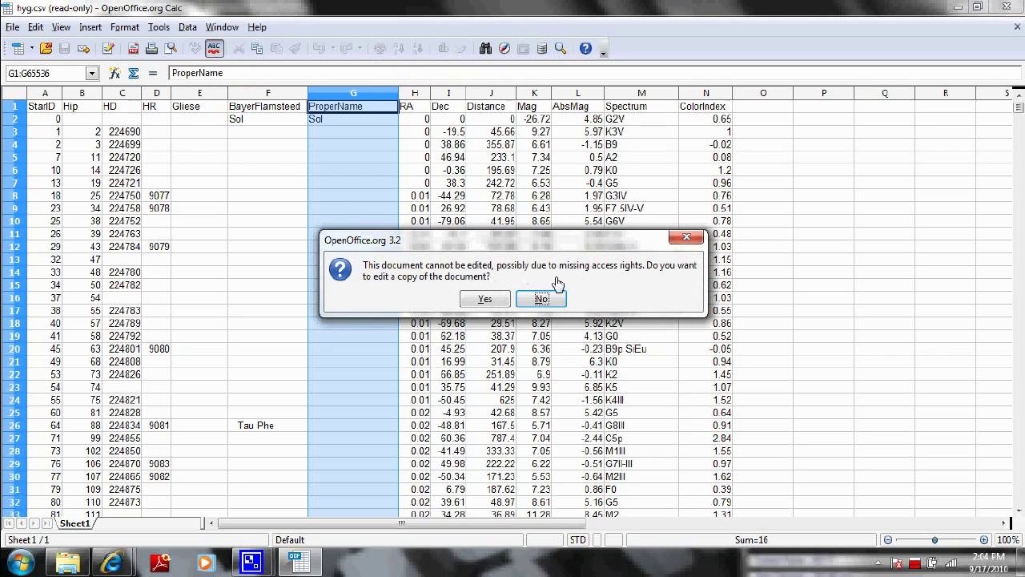
left_click(492, 303)
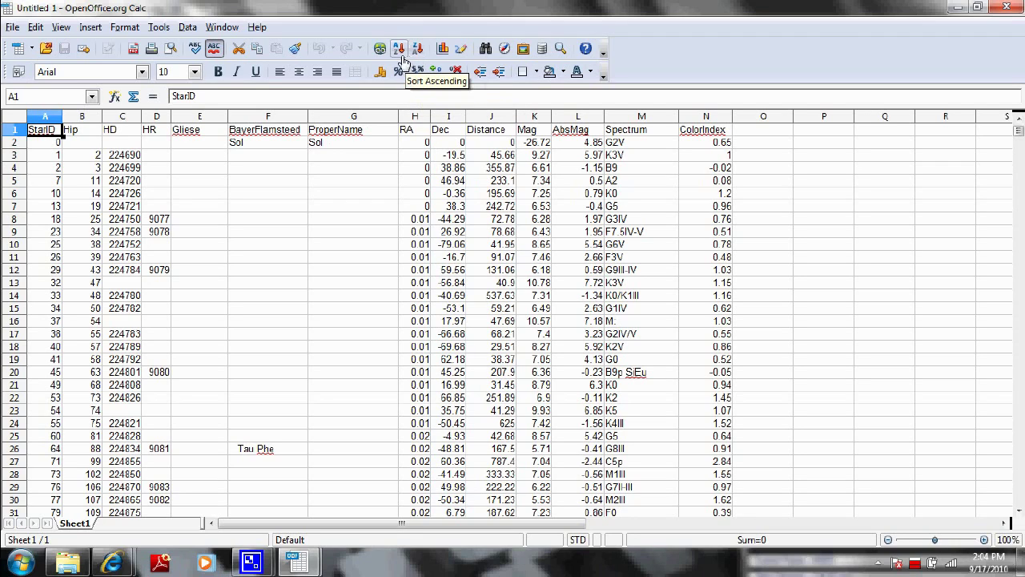
Sort the whole star table in ascending order by the ProperName column, extending the sort to the neighbouring columns
left_click(363, 122)
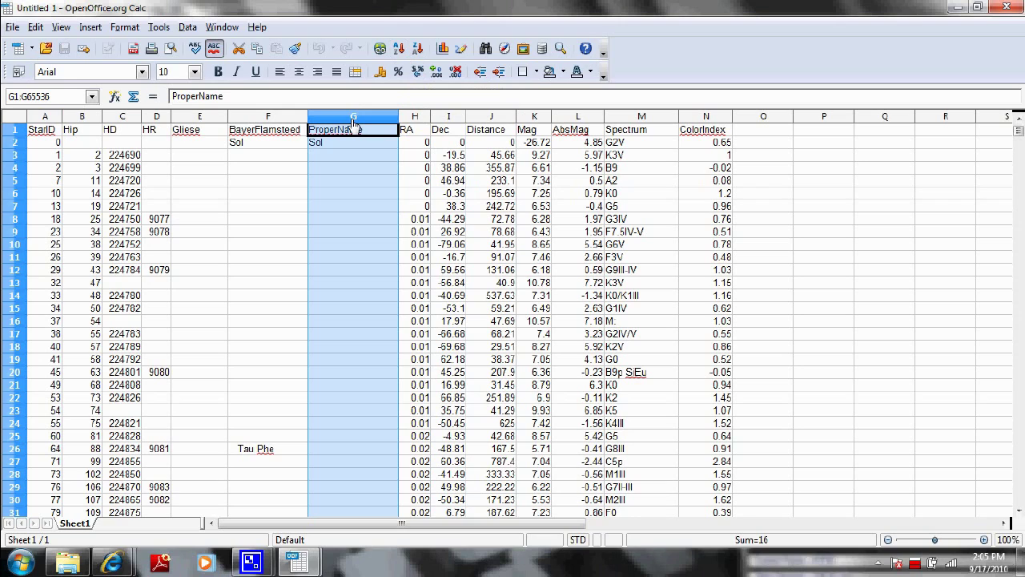
left_click(400, 50)
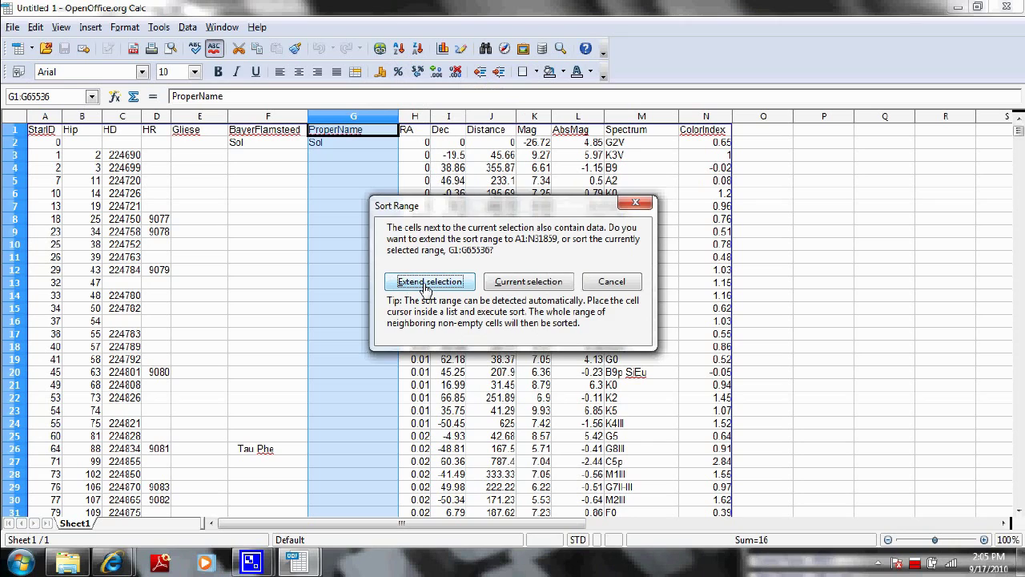
left_click(429, 282)
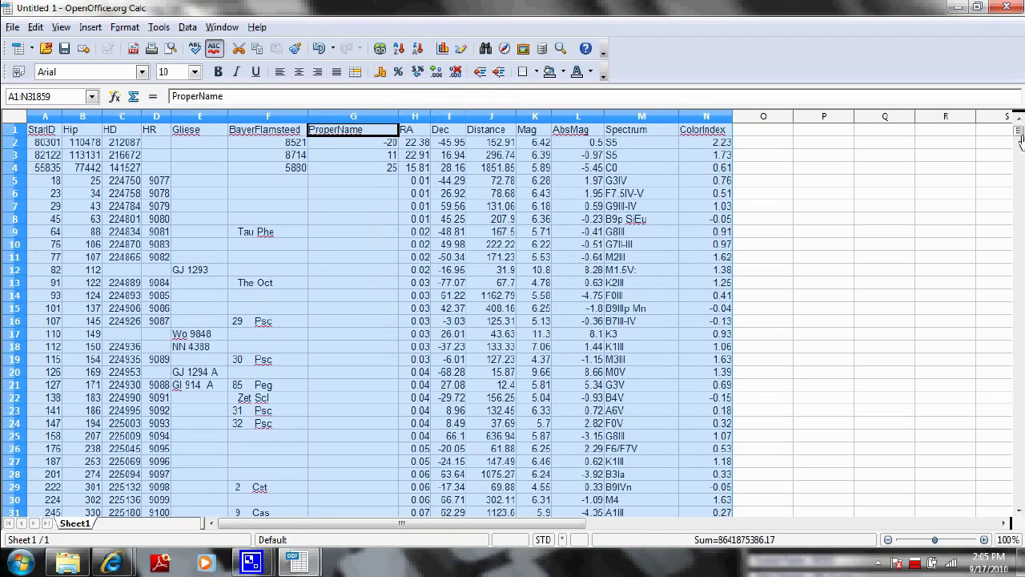
Copy the complete rows of the named stars from Achernar to Vindemiatrix, rows 12054 to 12136
left_click_drag(1020, 133, 1020, 269)
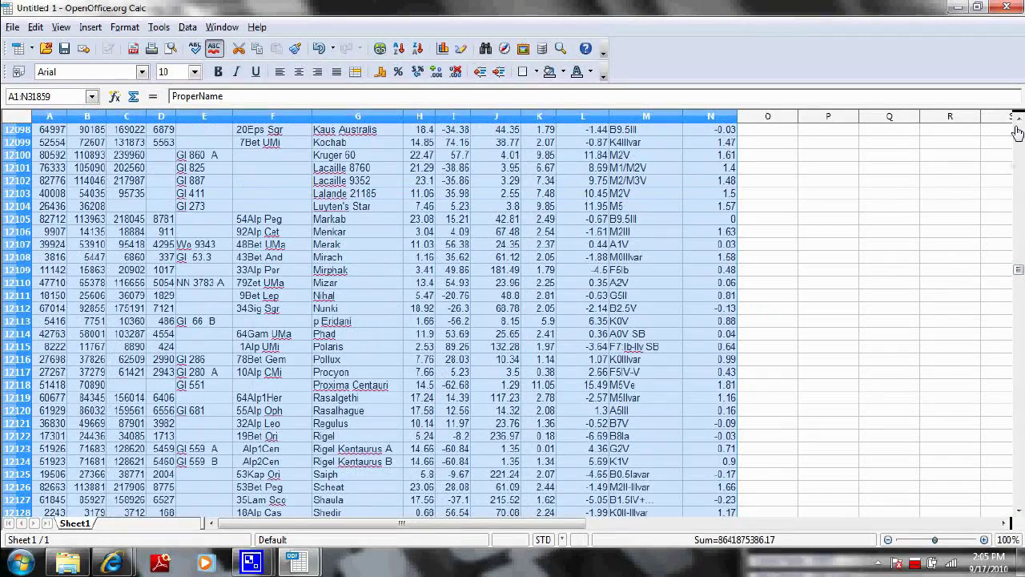
scroll(1017, 132, "up", 1)
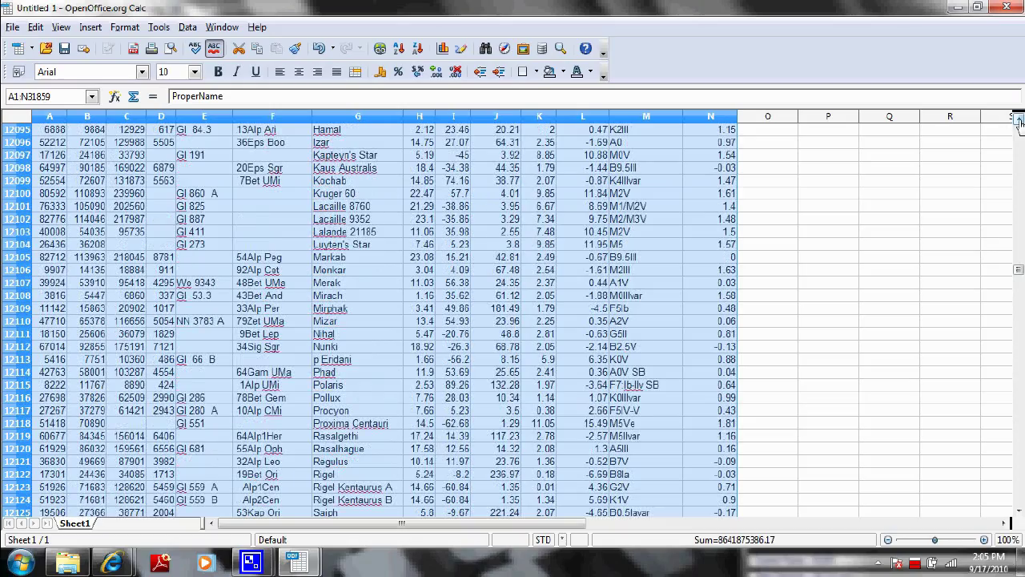
scroll(1018, 120, "up", 4)
scroll(1019, 120, "up", 8)
scroll(1019, 120, "up", 4)
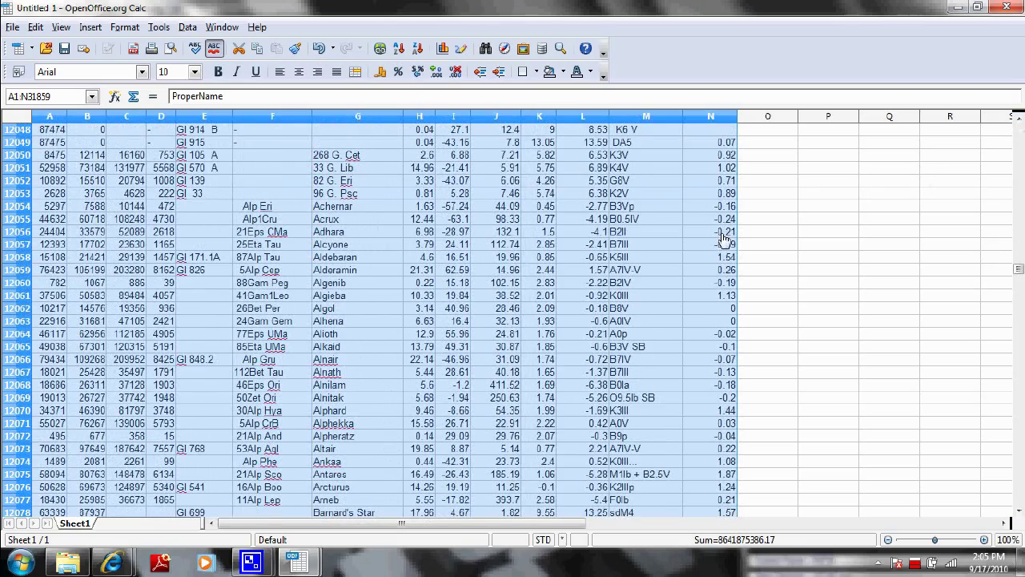
left_click(768, 220)
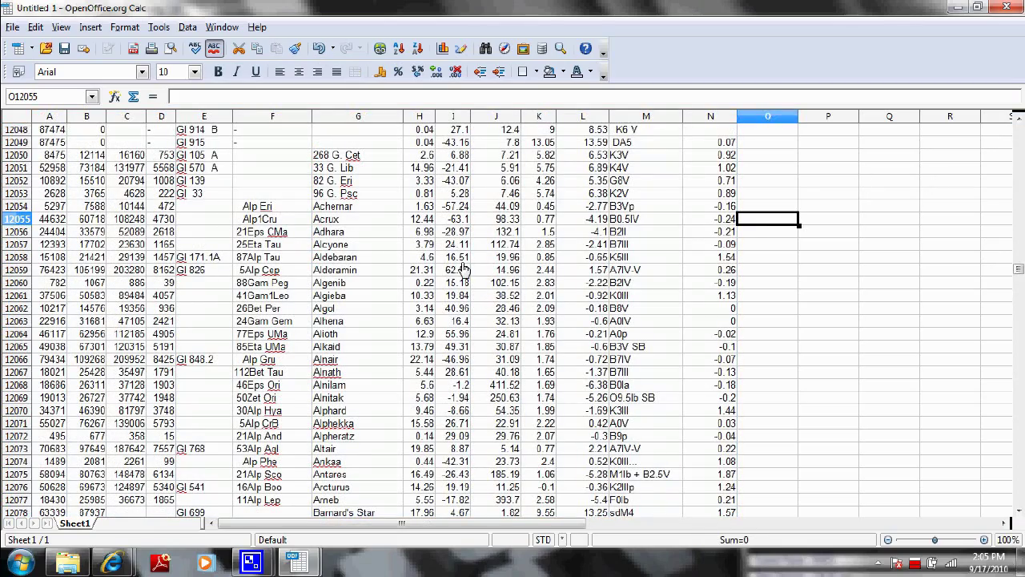
left_click(23, 207)
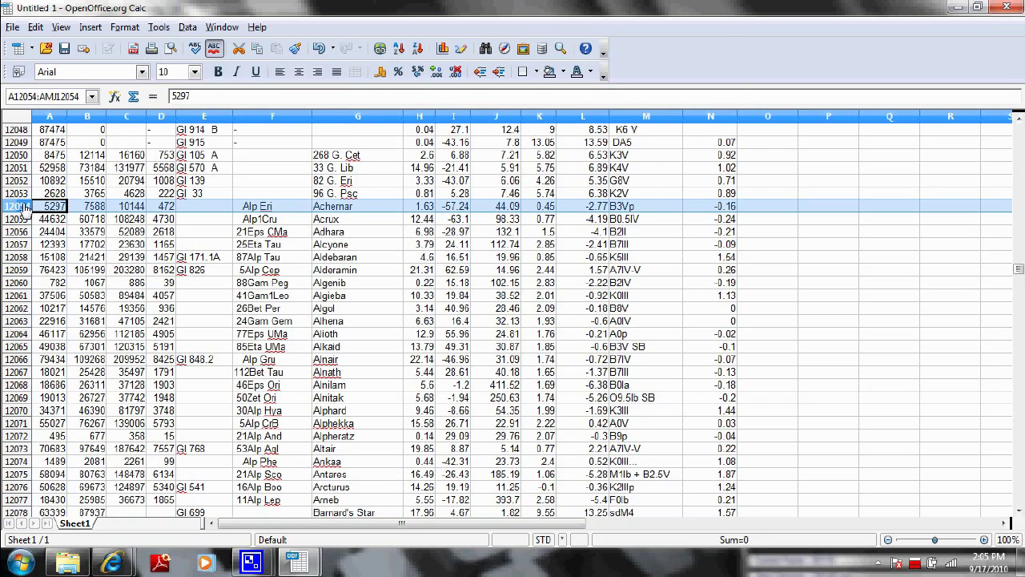
left_click_drag(30, 218, 363, 392)
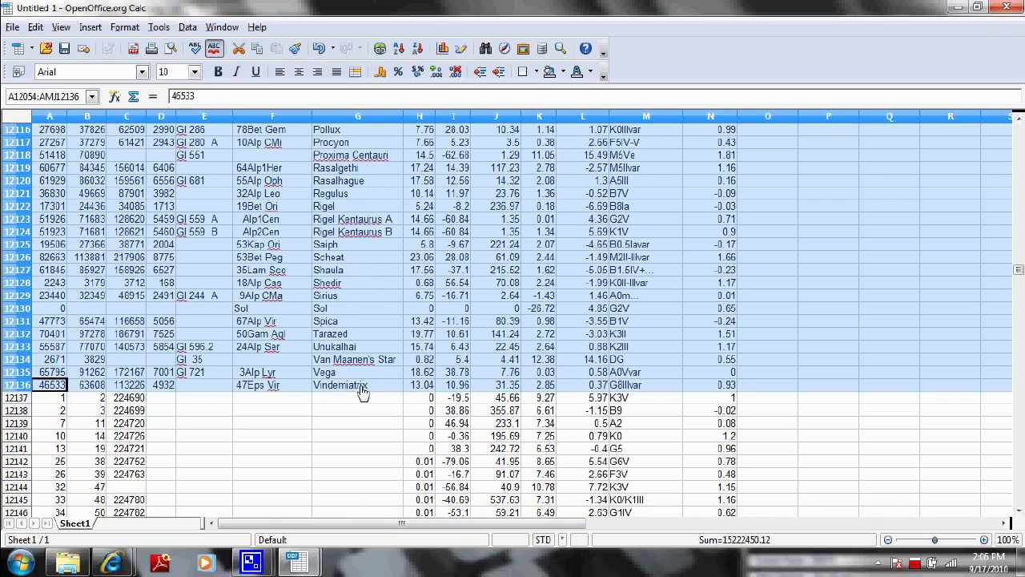
right_click(383, 310)
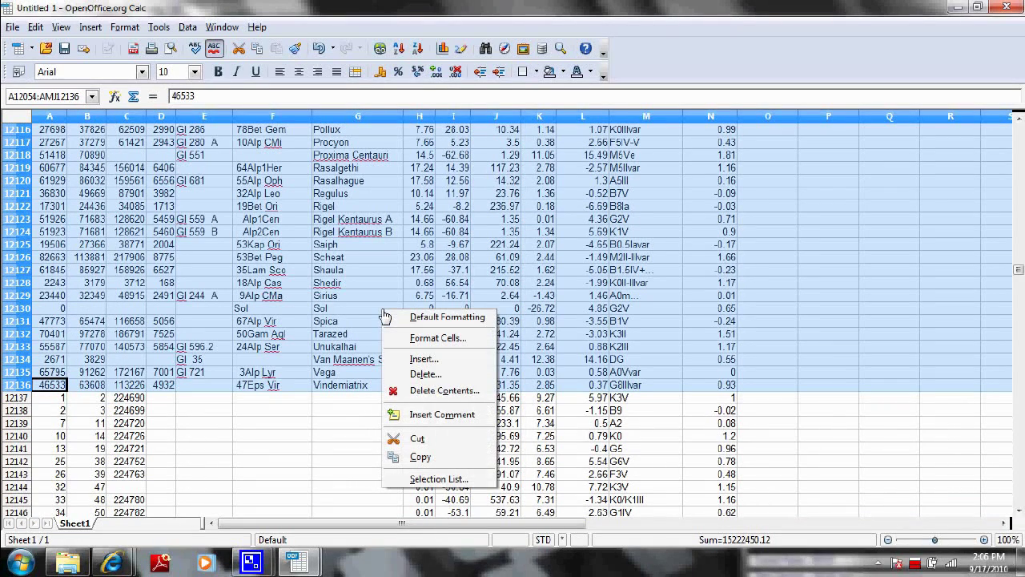
left_click(427, 463)
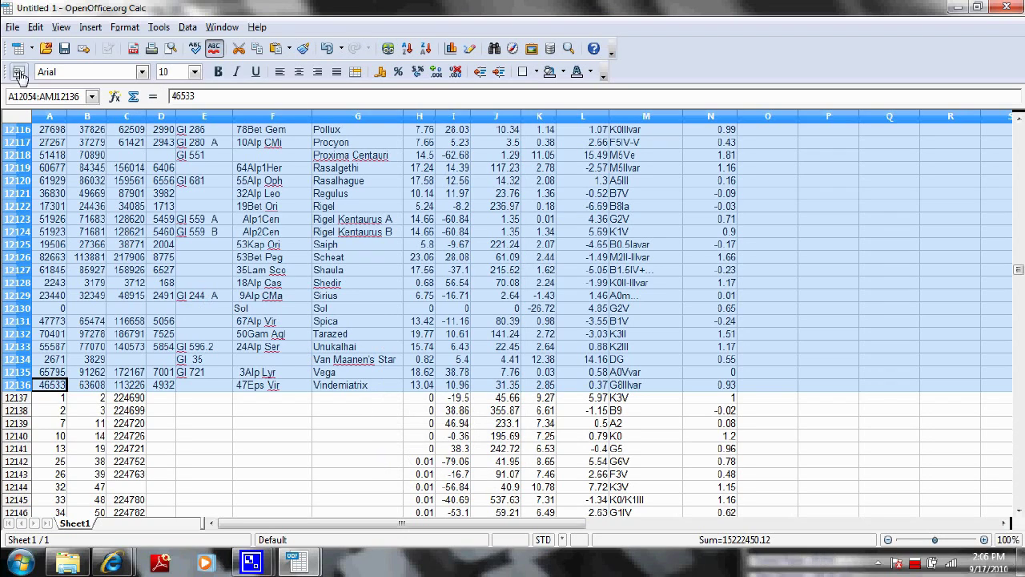
Create a new spreadsheet and paste the copied star rows into it starting at cell A1
left_click(13, 29)
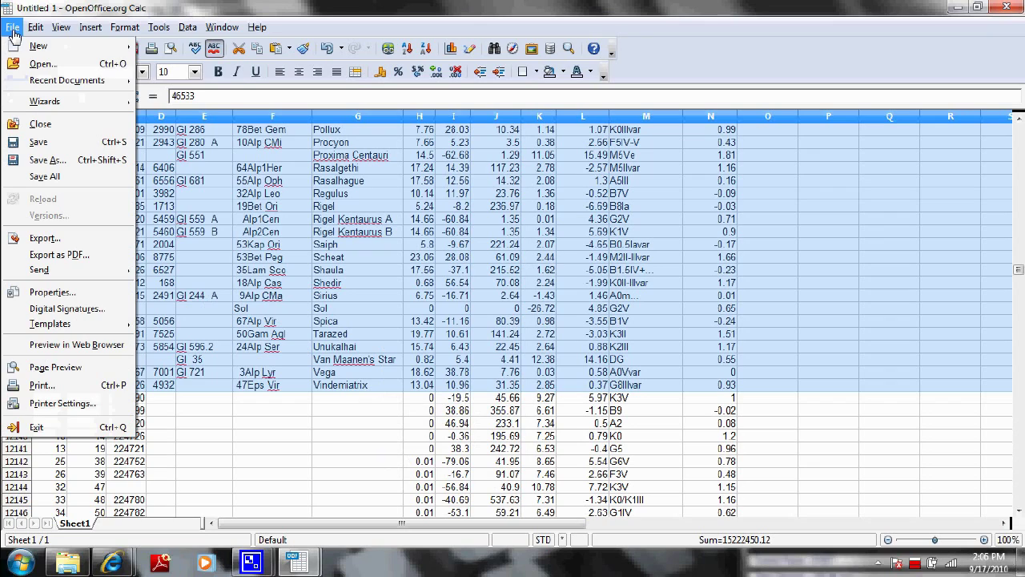
mouse_move(34, 49)
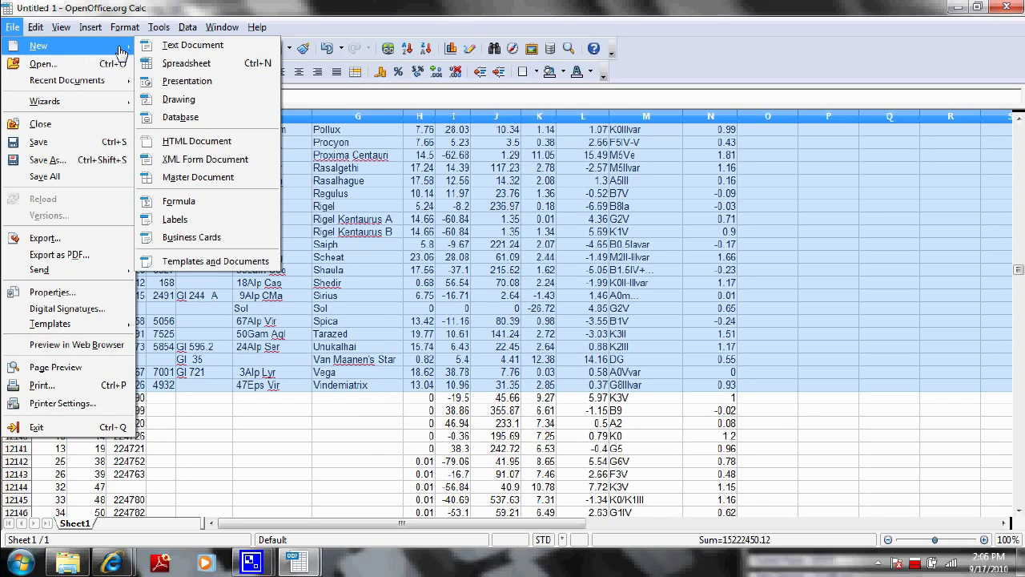
left_click(182, 69)
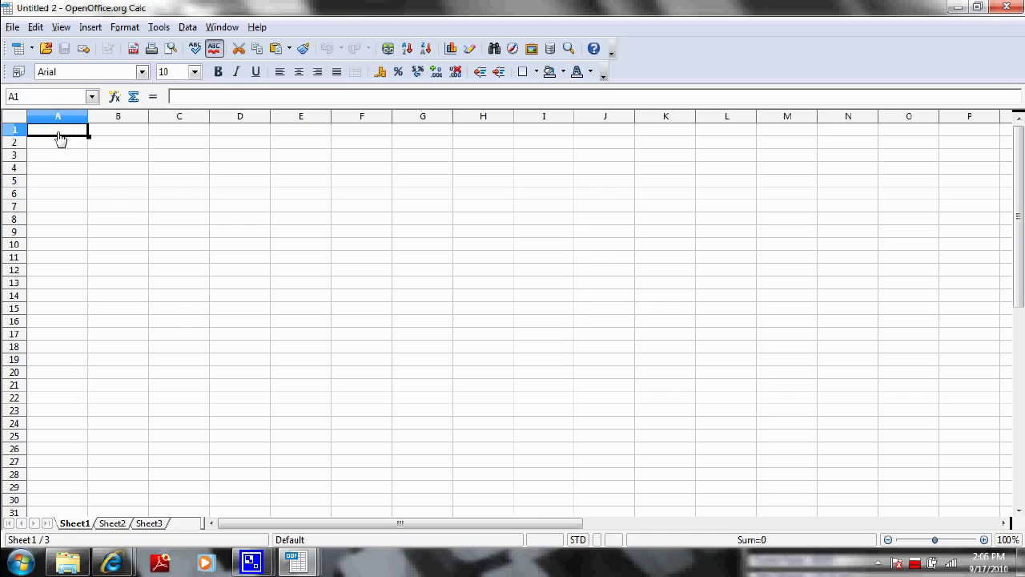
right_click(60, 138)
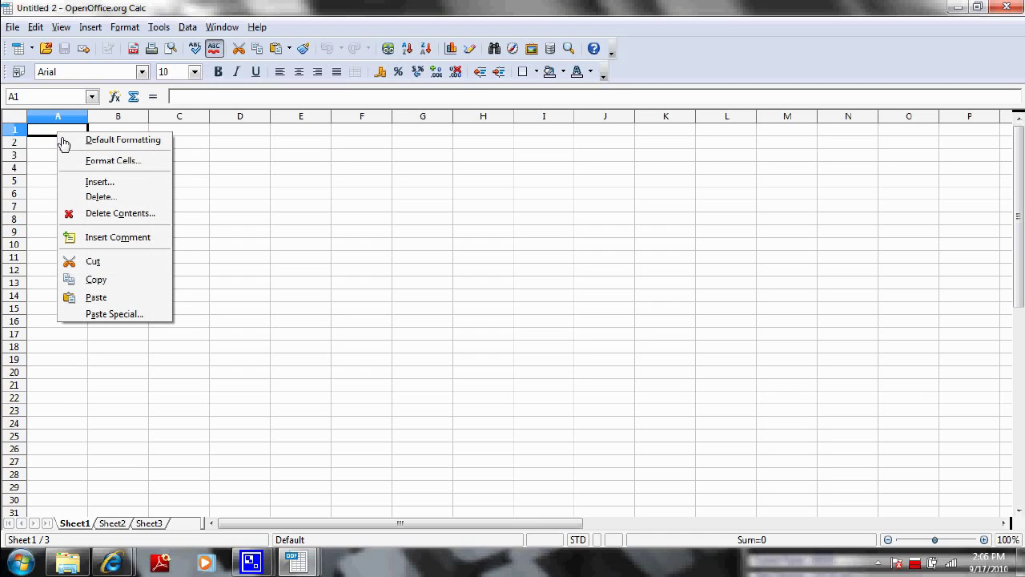
left_click(96, 298)
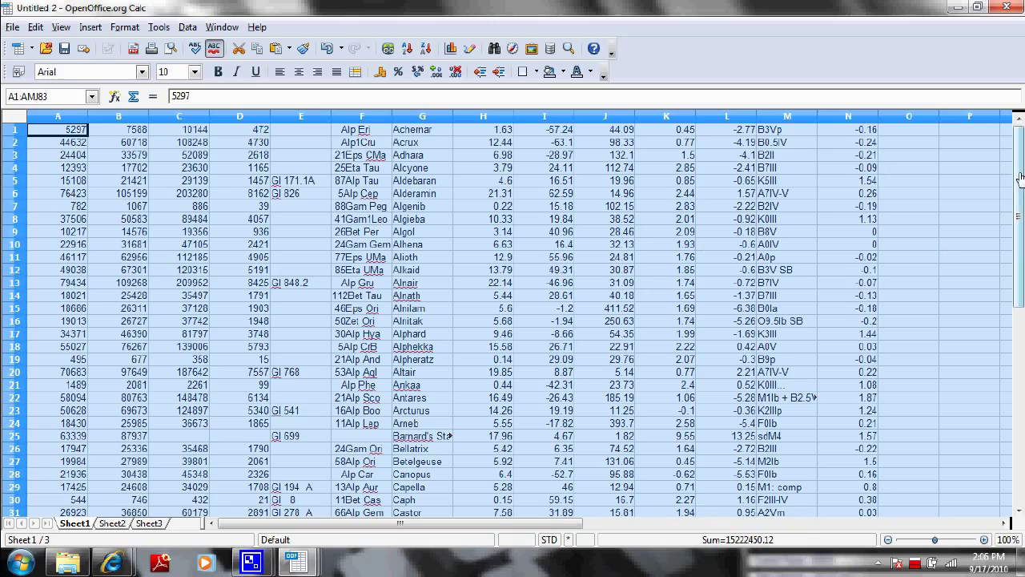
left_click_drag(1018, 176, 1018, 355)
left_click_drag(1018, 393, 1019, 413)
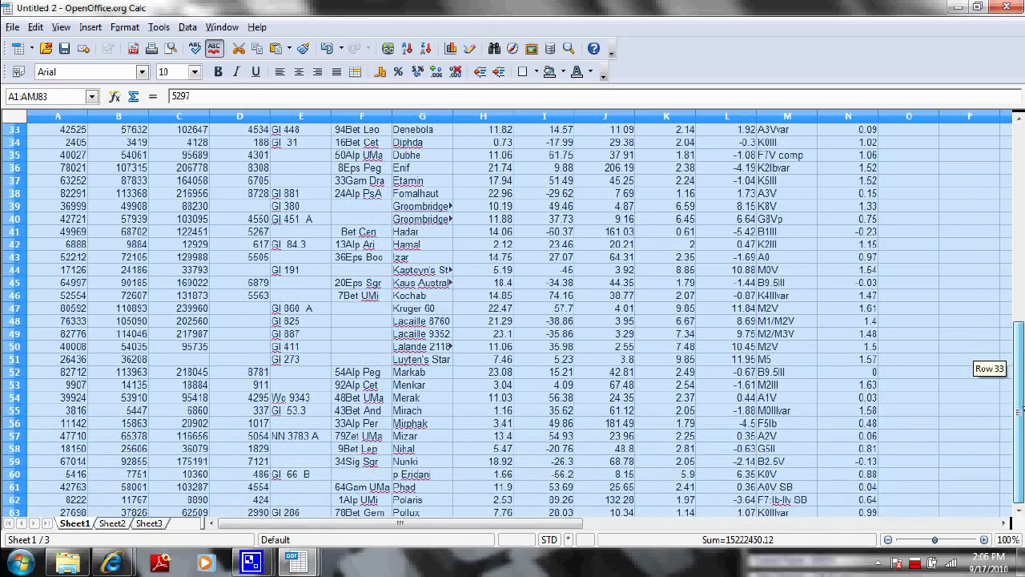
left_click_drag(1020, 412, 1019, 413)
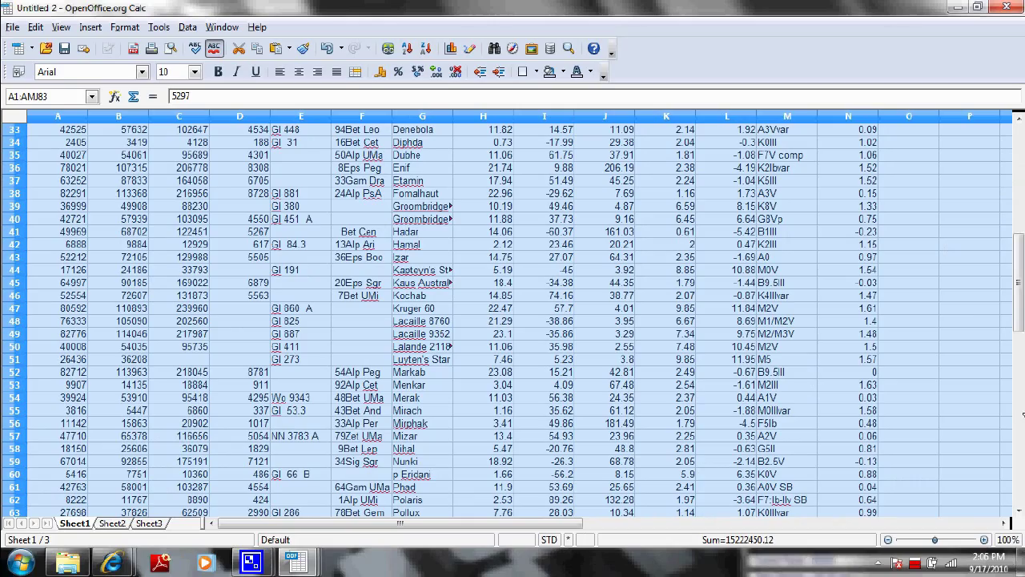
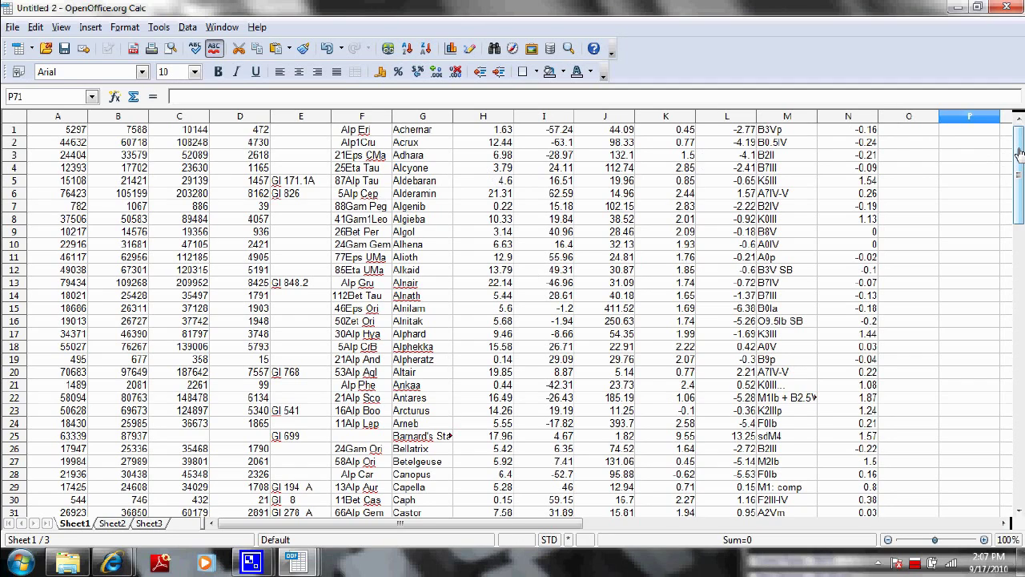
Start saving the new spreadsheet under its own file name
left_click(13, 27)
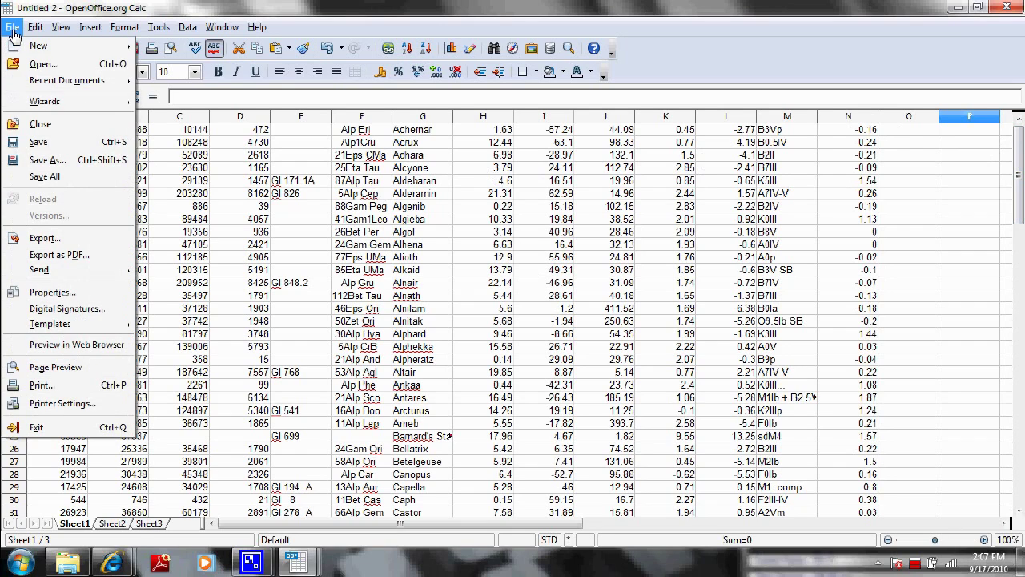
left_click(44, 164)
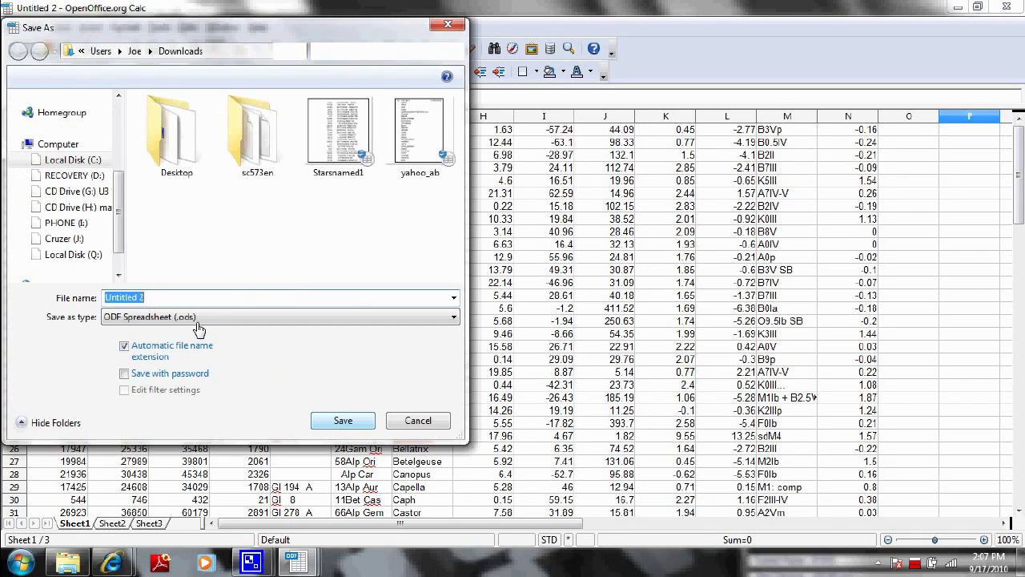
key("BackSpace")
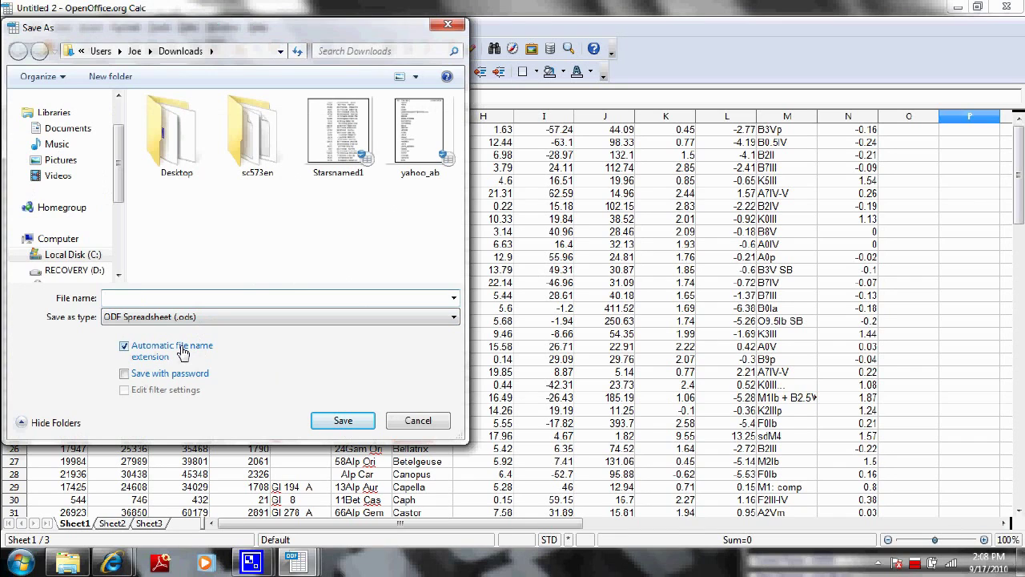
type("sta")
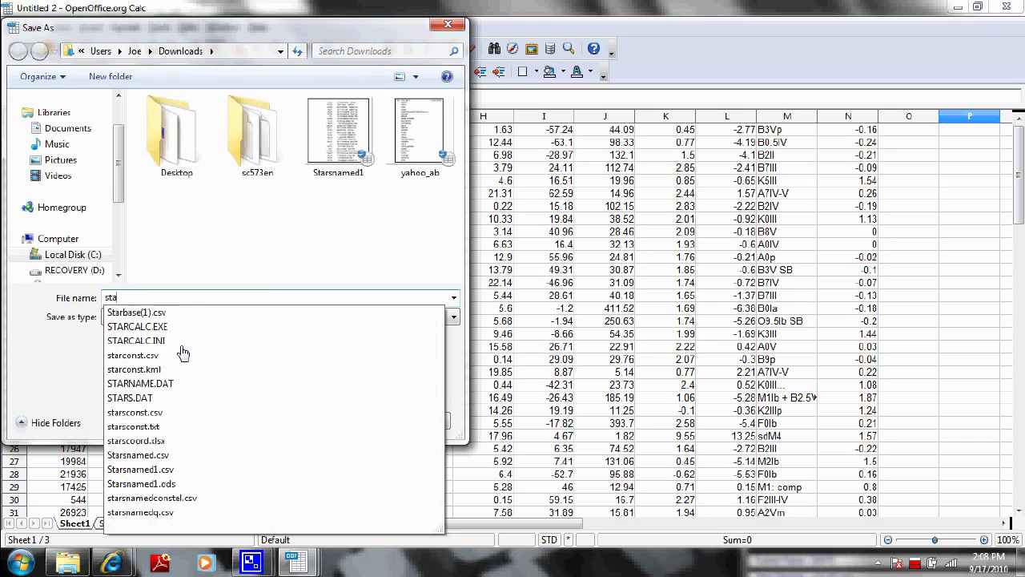
type("rs")
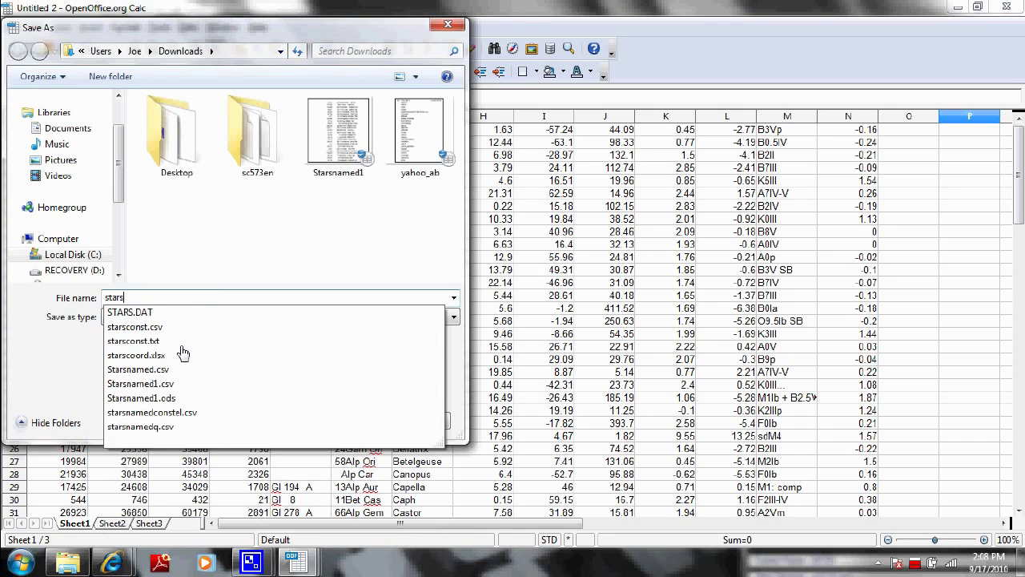
type("named")
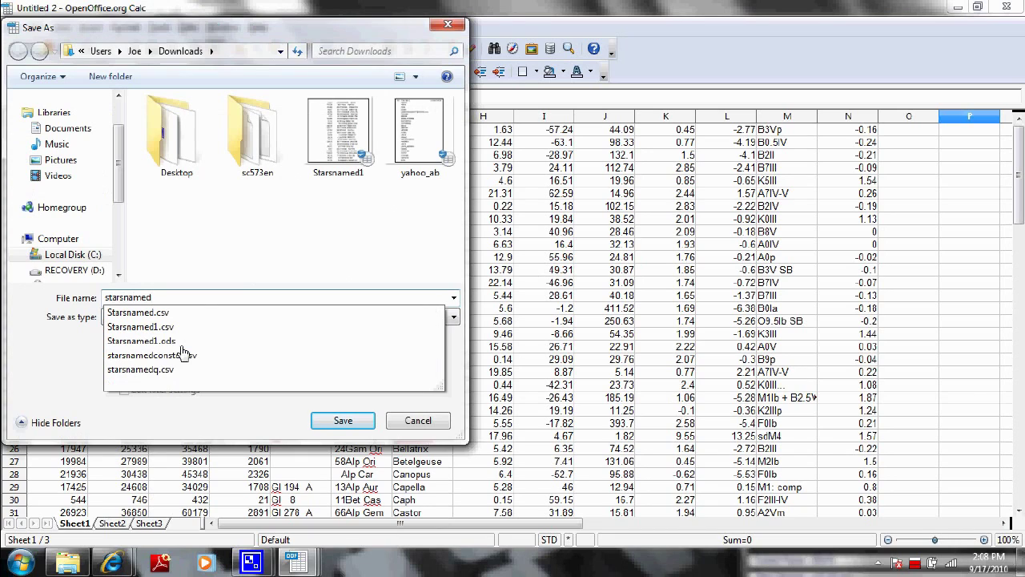
left_click(183, 355)
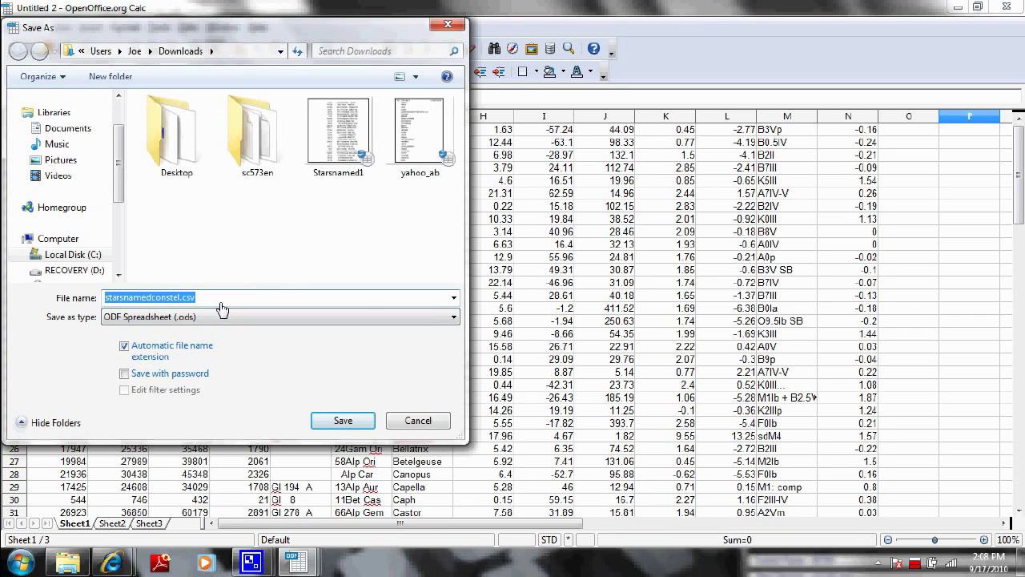
Name the file starswithname and save it as an ODF Spreadsheet in the Documents library
key("BackSpace")
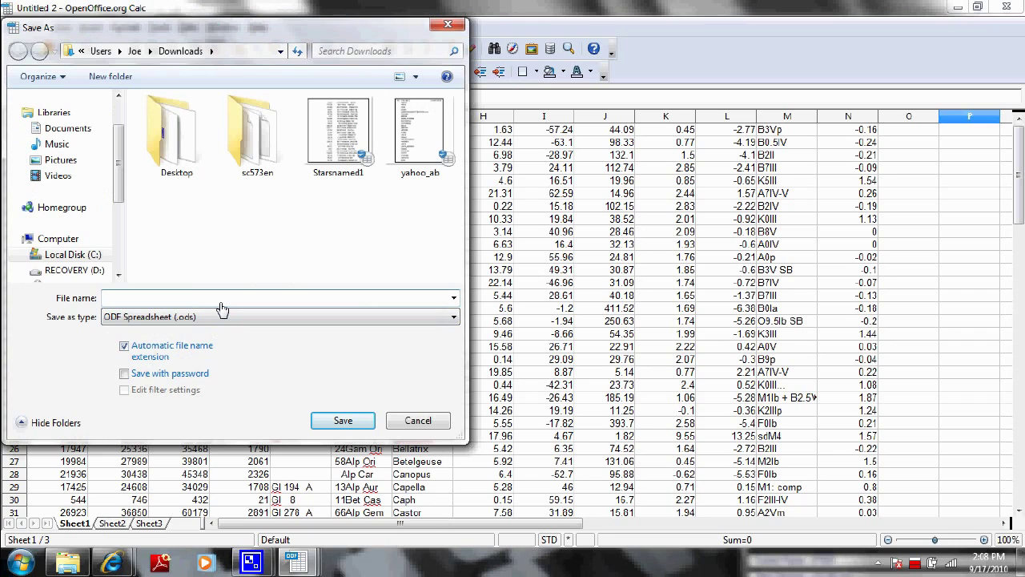
type("s")
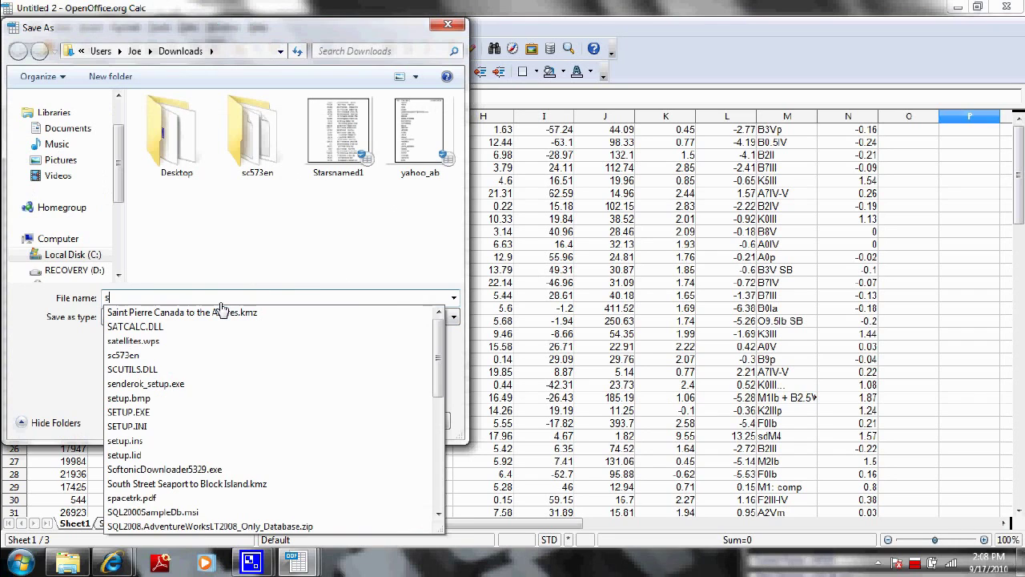
type("tar")
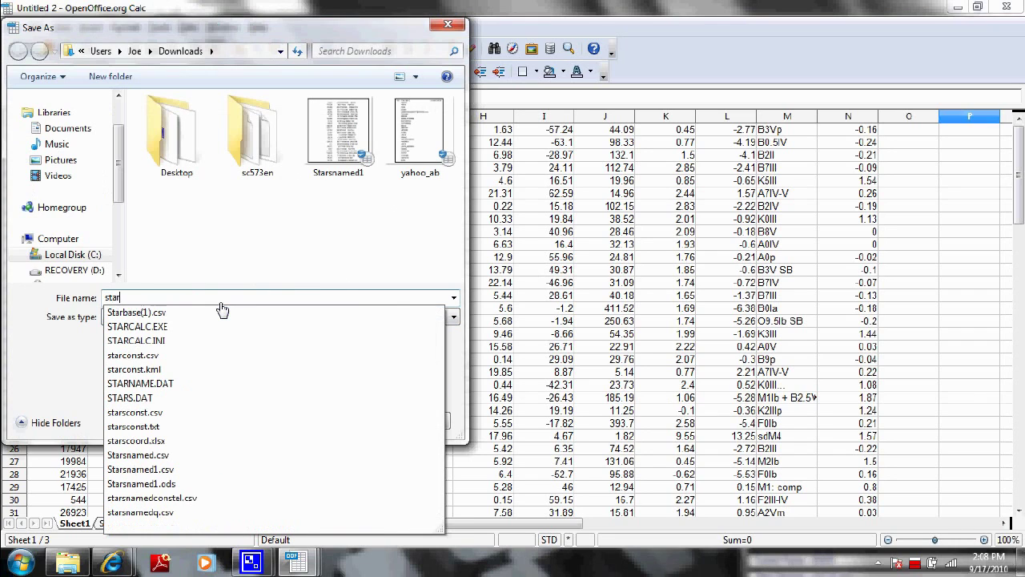
type("s")
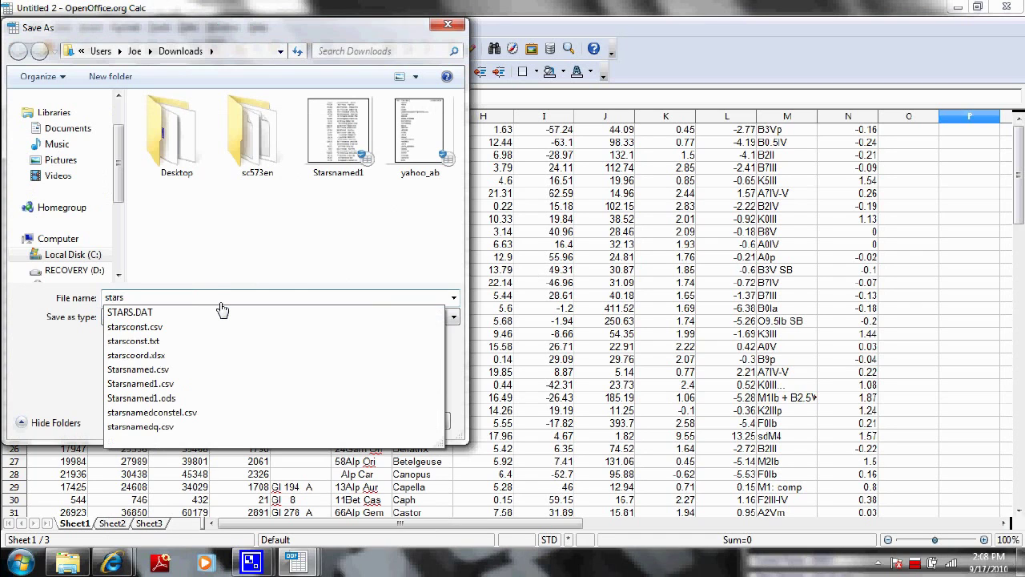
type("withname")
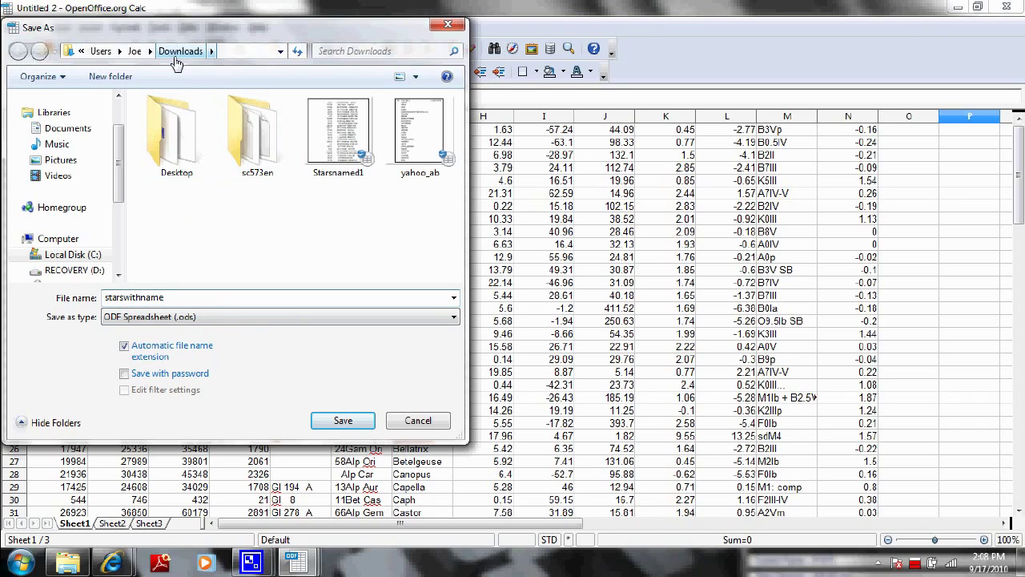
left_click(84, 133)
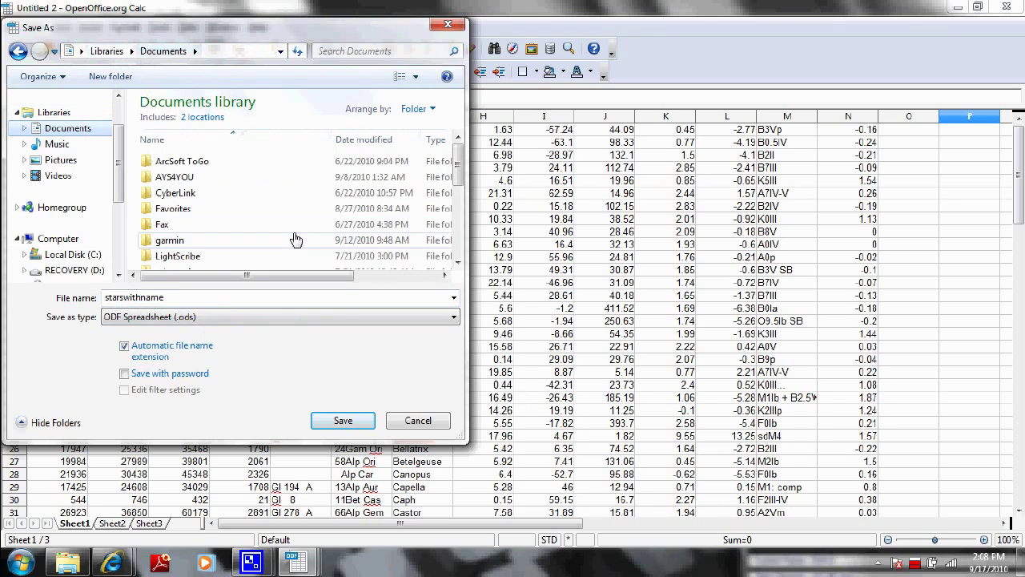
left_click(343, 422)
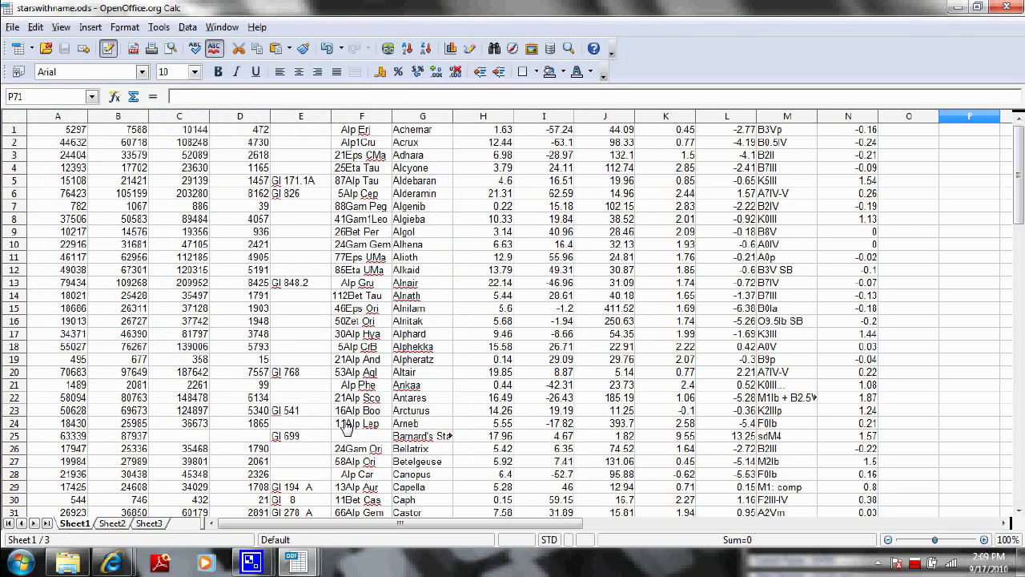
Close all open spreadsheets, discarding the changes to Untitled 1, and close the remaining browser windows
left_click(1011, 8)
left_click(1011, 8)
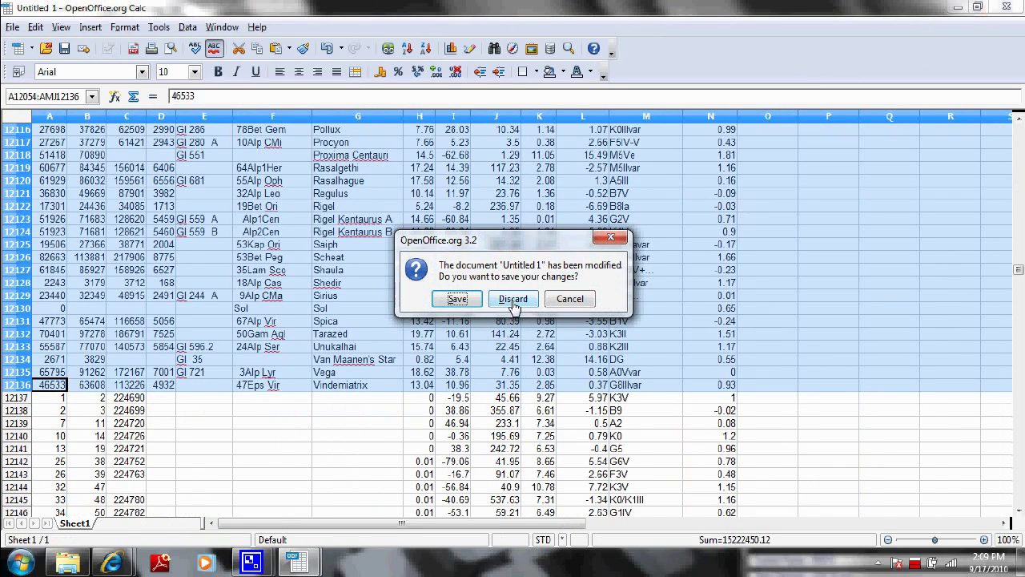
left_click(513, 299)
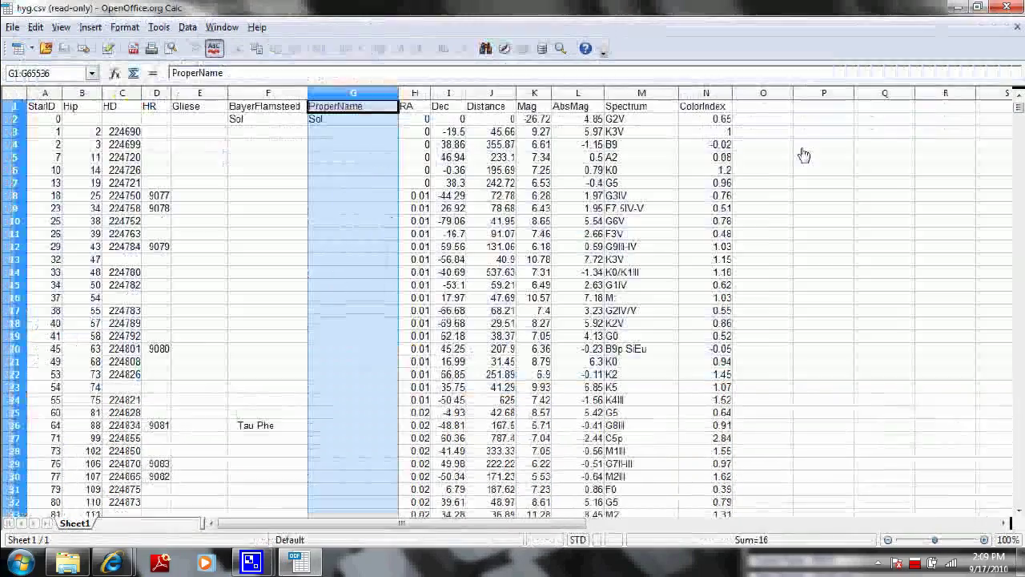
left_click(1007, 9)
left_click(1007, 9)
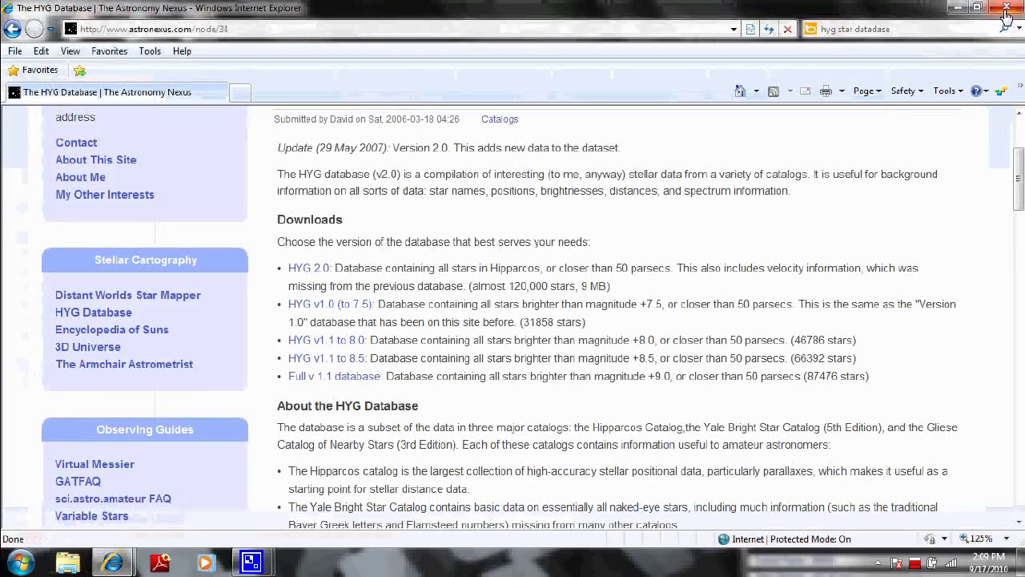
left_click(1007, 10)
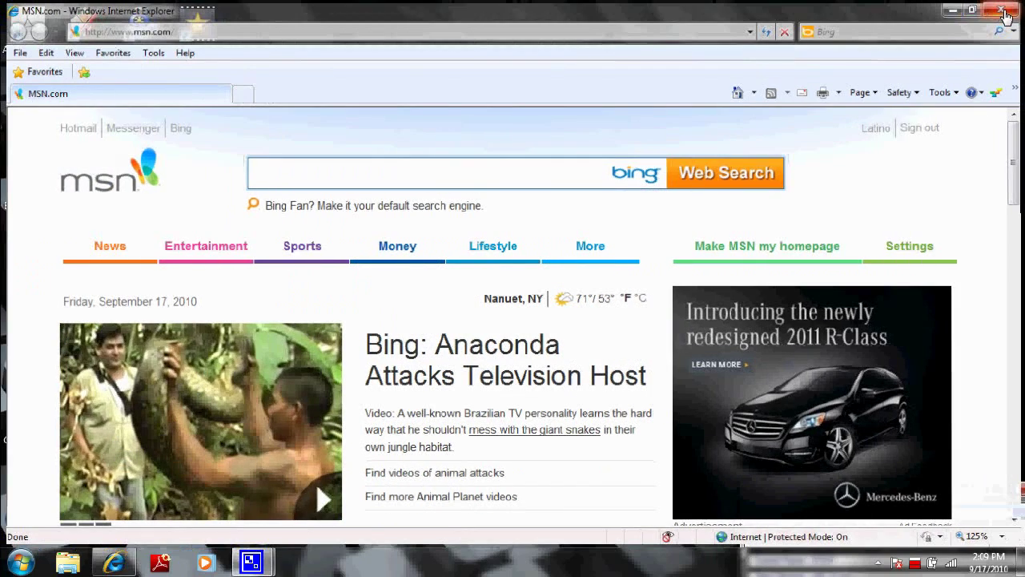
left_click(1007, 11)
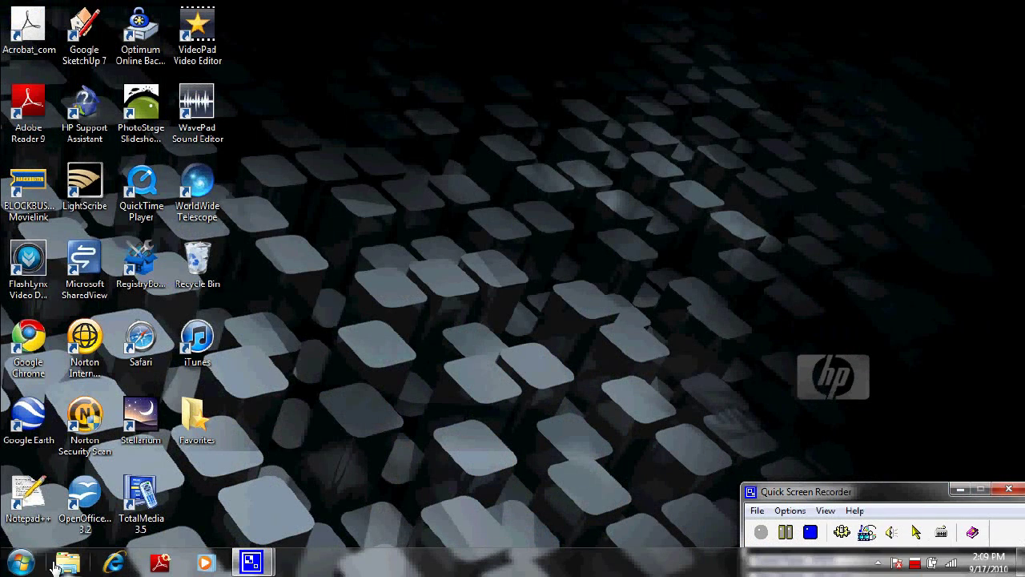
Open the saved starswithname file from the Documents library to check it, and close the spreadsheet and the folder window
left_click(21, 563)
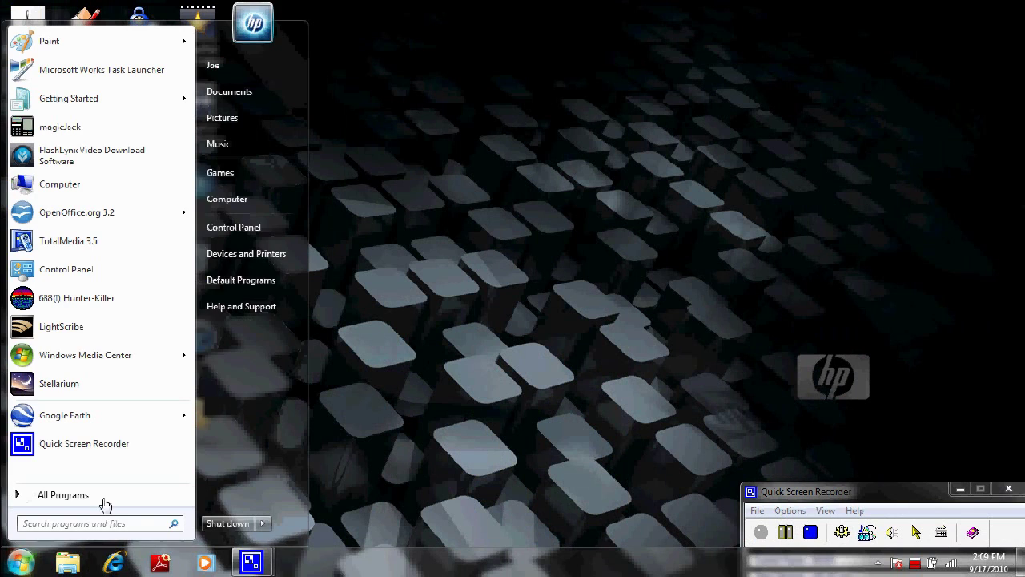
left_click(237, 102)
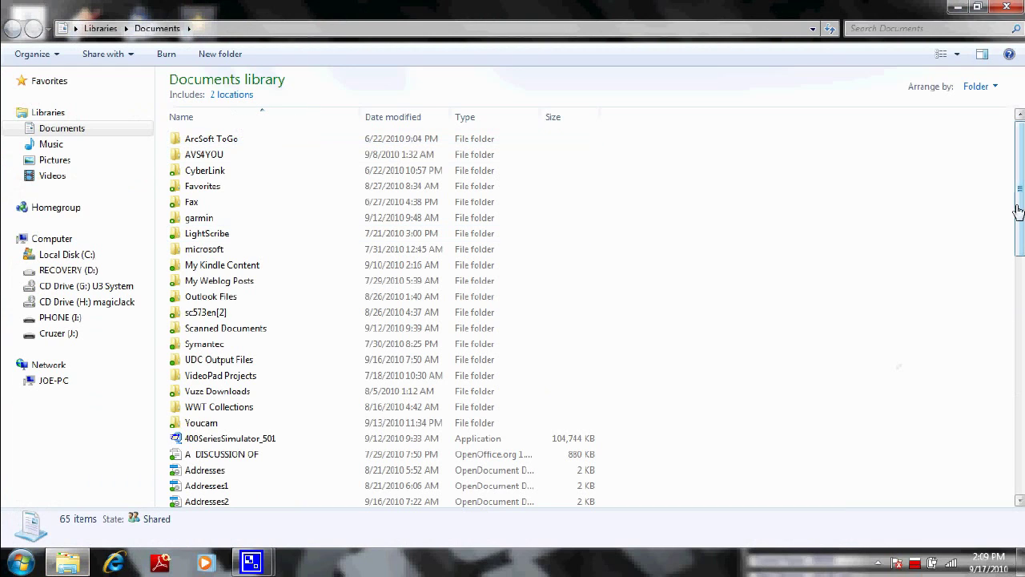
left_click_drag(1020, 174, 1021, 423)
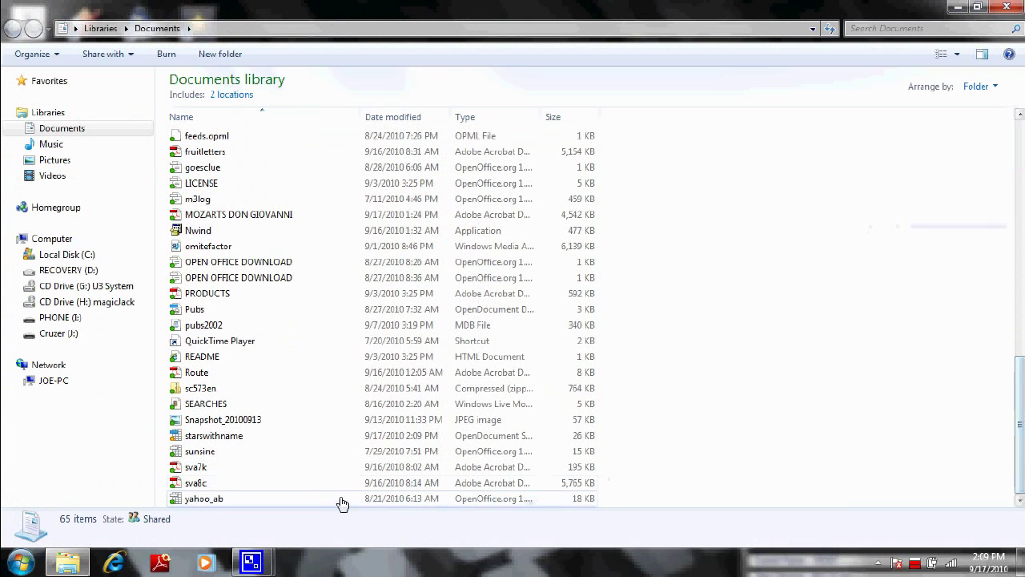
left_click(213, 441)
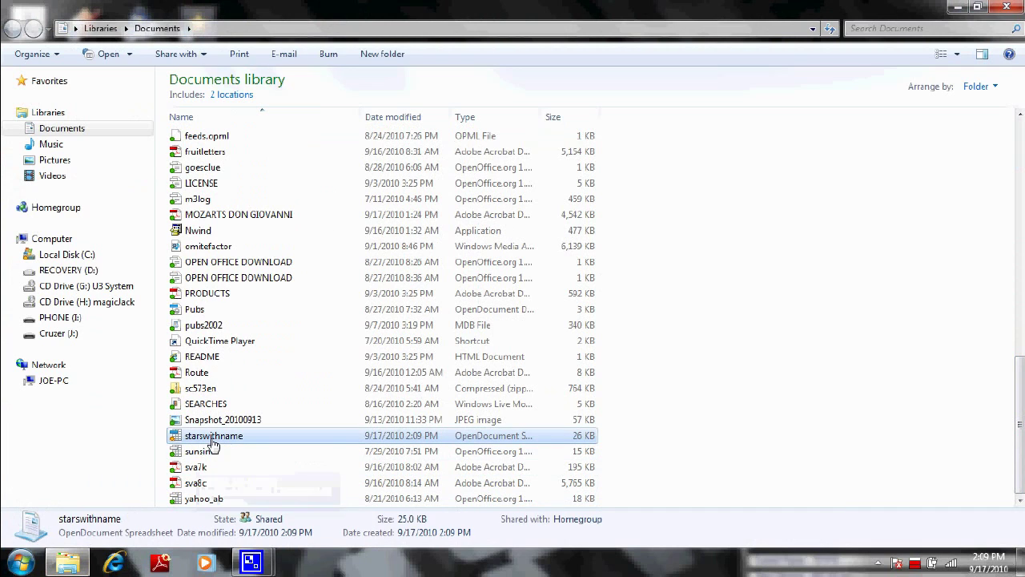
double_click(215, 443)
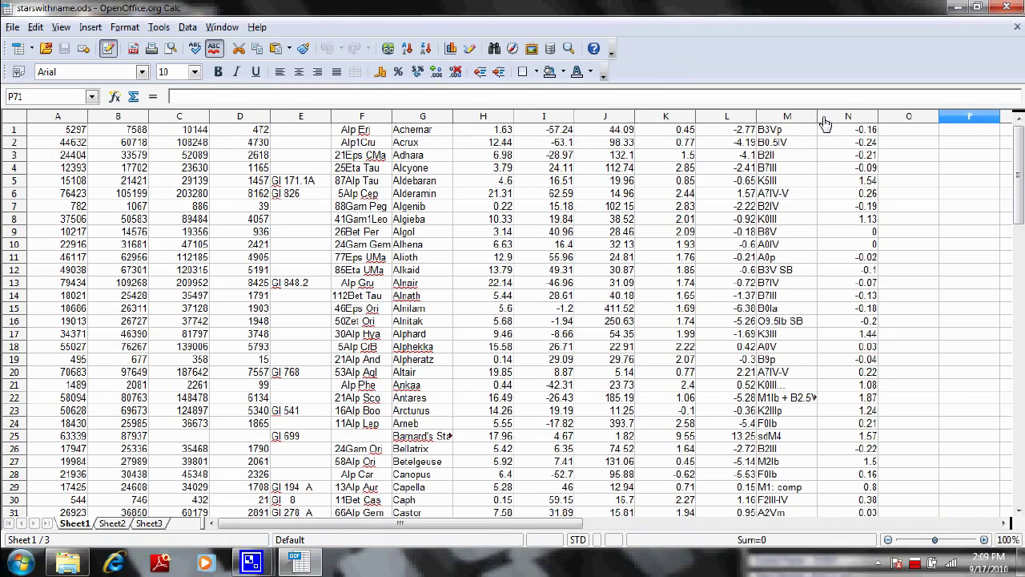
left_click(1007, 10)
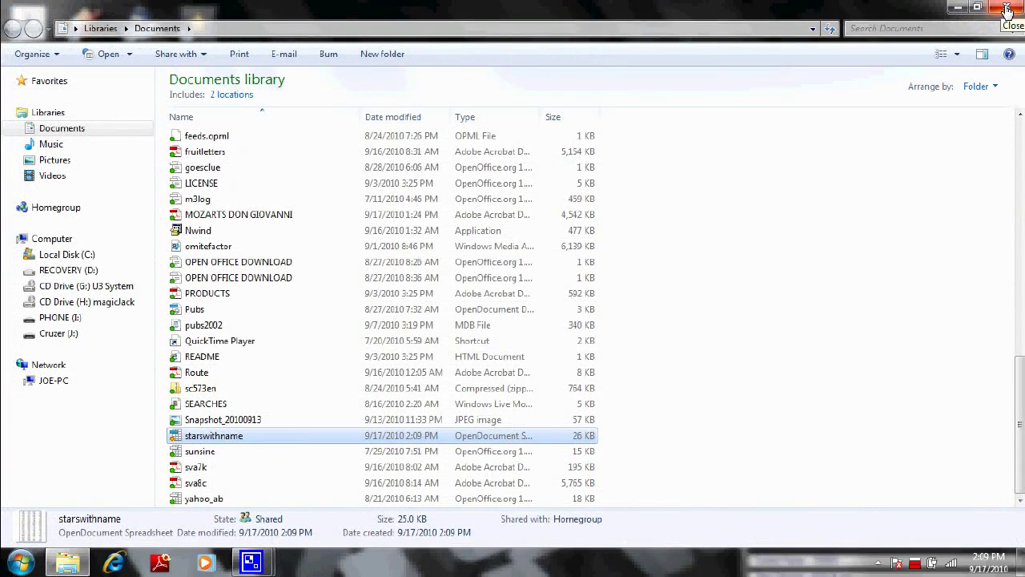
left_click(1007, 10)
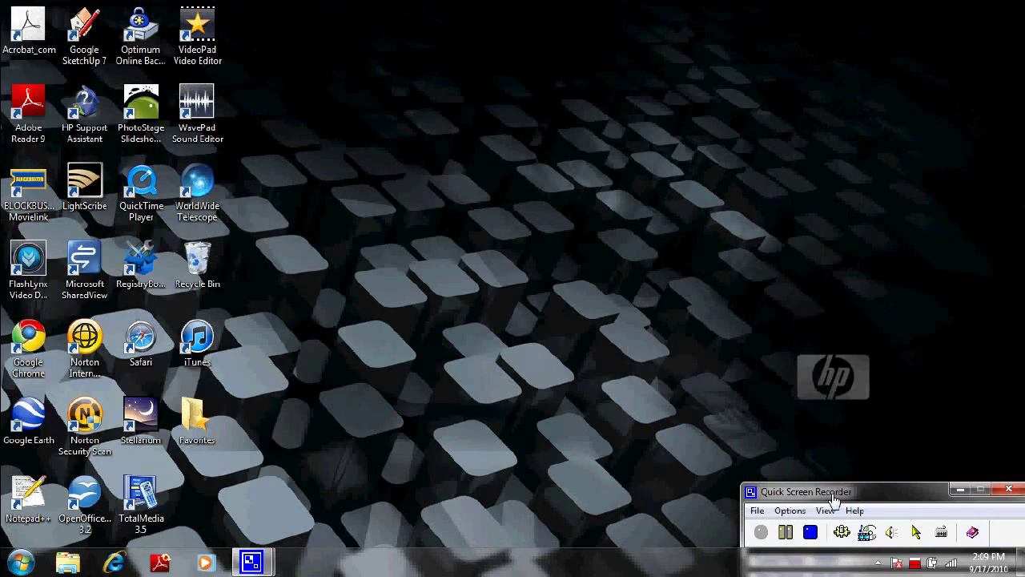